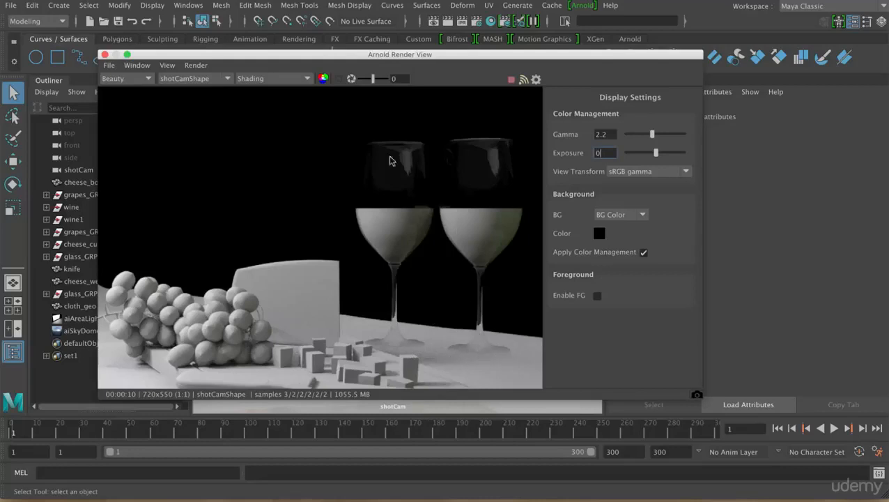
# Hide the Arnold render view's display settings and move the window aside to uncover the wine glasses in the viewport
pyautogui.moveTo(146, 56); pyautogui.dragTo(136, 327)
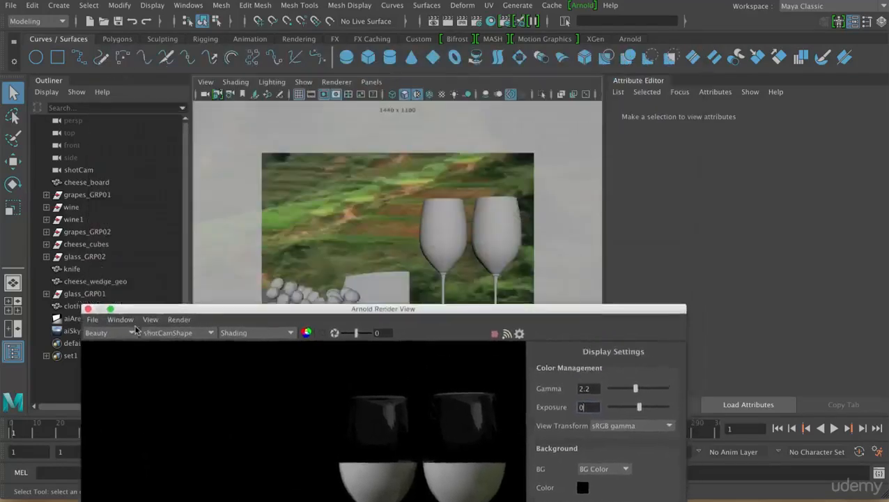
pyautogui.moveTo(209, 309); pyautogui.dragTo(73, 44)
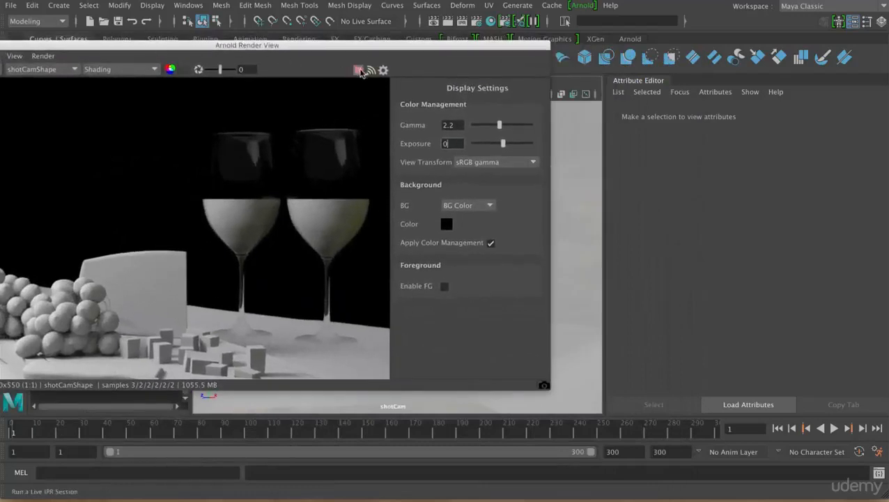
pyautogui.click(384, 71)
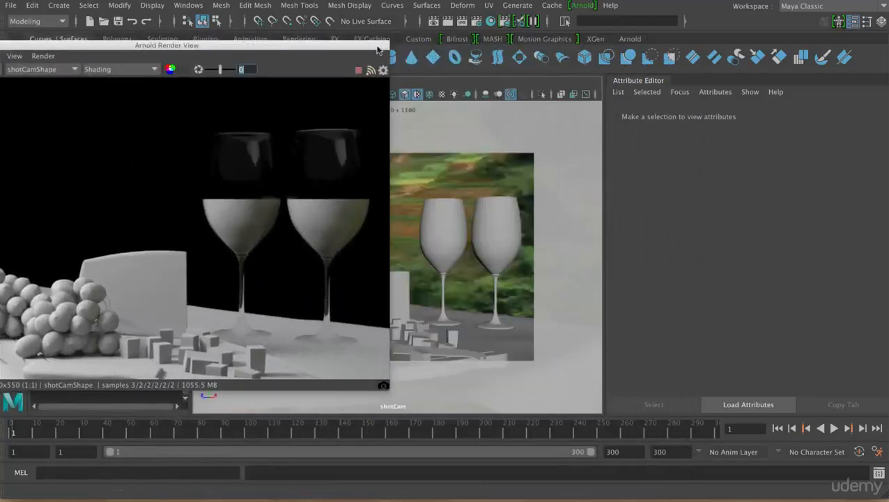
pyautogui.moveTo(377, 49); pyautogui.dragTo(363, 50)
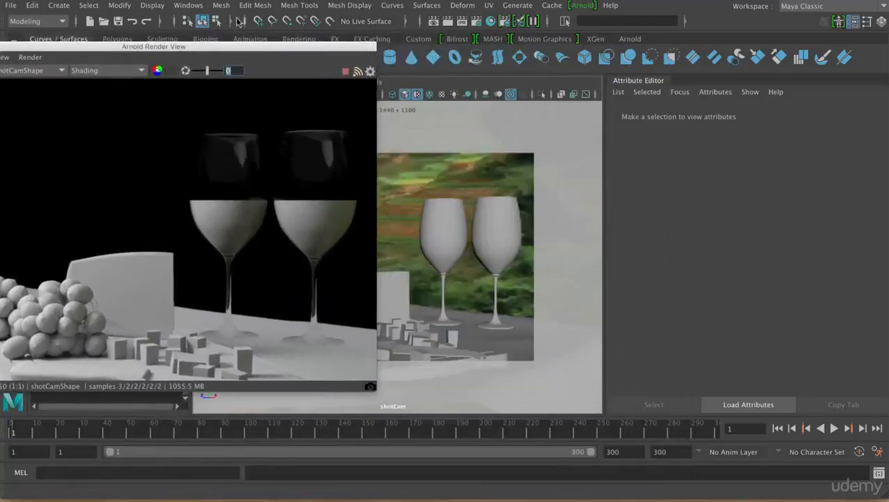
# Switch to selection by hierarchy and raise the glass_GRP01 wine glass to a Translate Y of about 0.105
pyautogui.click(189, 22)
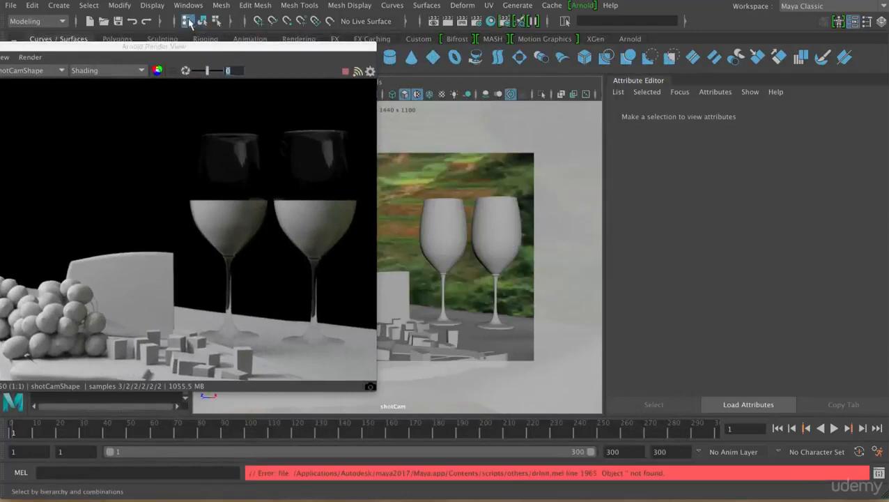
pyautogui.click(434, 251)
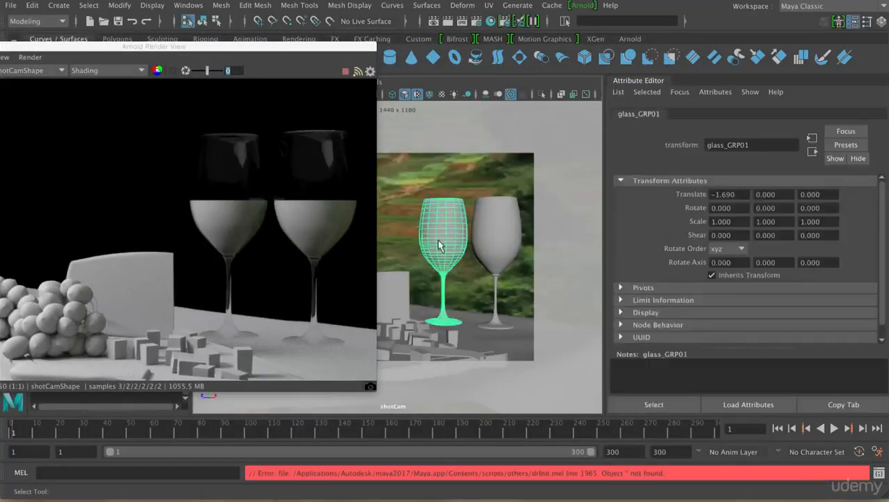
pyautogui.press('w')
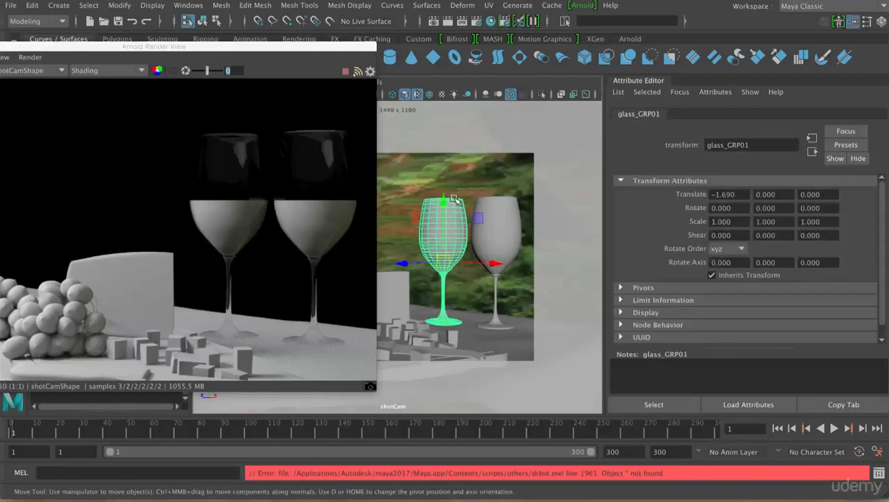
pyautogui.moveTo(443, 201); pyautogui.dragTo(444, 200)
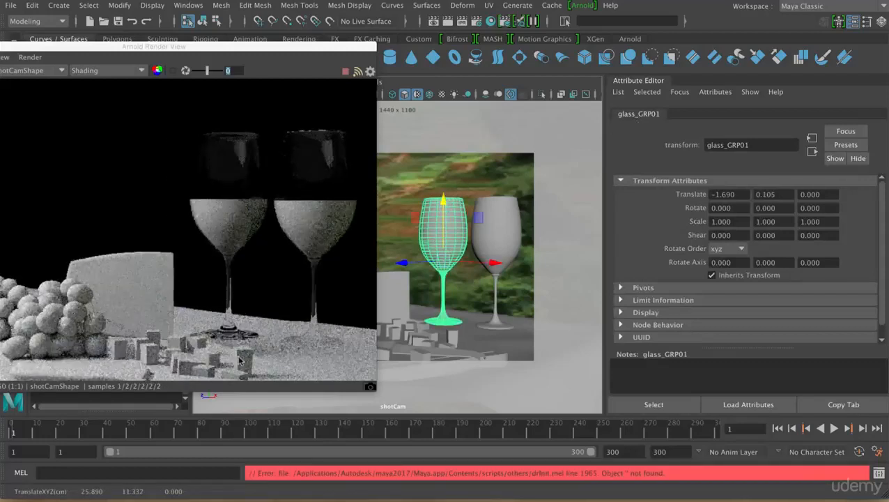
# Raise the glass_GRP02 wine glass to a Translate Y of about 10.654, undoing any further lift
pyautogui.click(512, 236)
pyautogui.moveTo(499, 209); pyautogui.dragTo(497, 206)
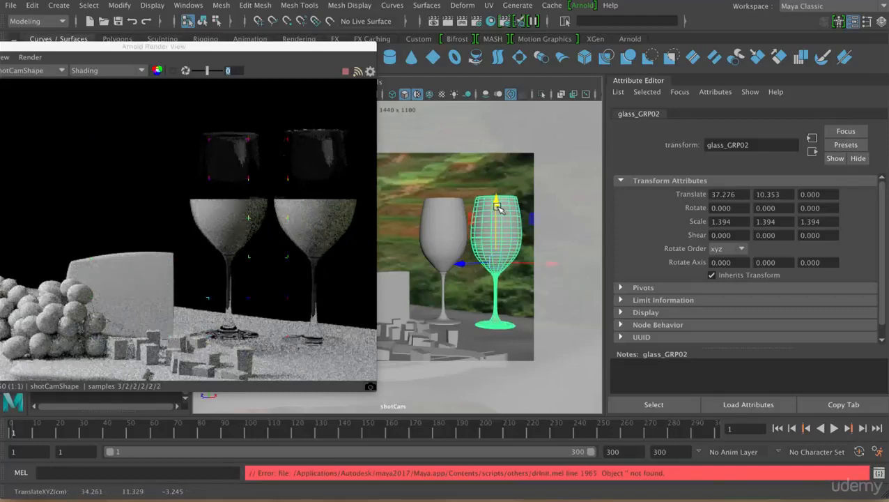
pyautogui.moveTo(497, 205); pyautogui.dragTo(496, 201)
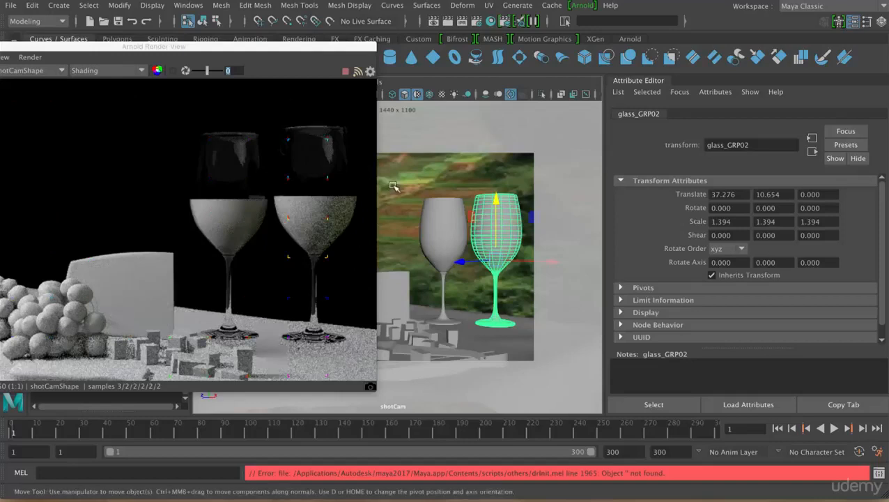
pyautogui.moveTo(493, 214); pyautogui.dragTo(493, 211)
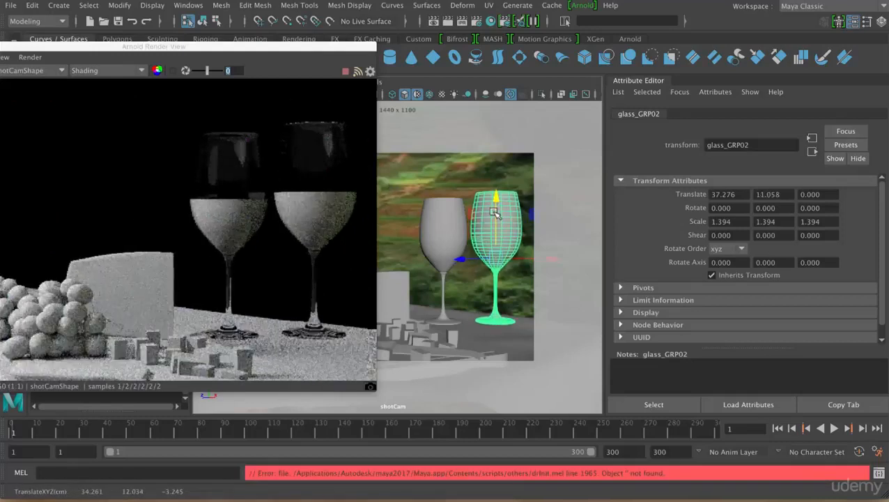
pyautogui.hotkey('ctrl', 'z')
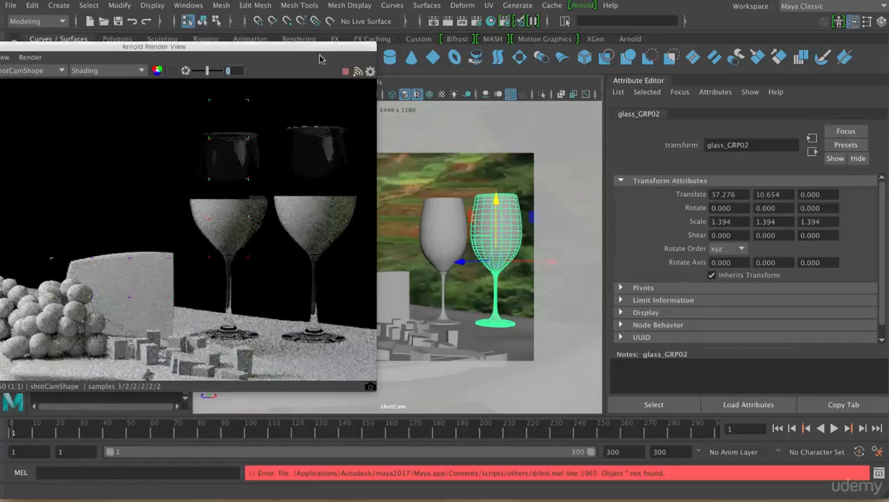
# Add background_low.jpg from the sourceimages background folder as an image plane on the shot camera and bring the render view back
pyautogui.moveTo(315, 51); pyautogui.dragTo(591, 62)
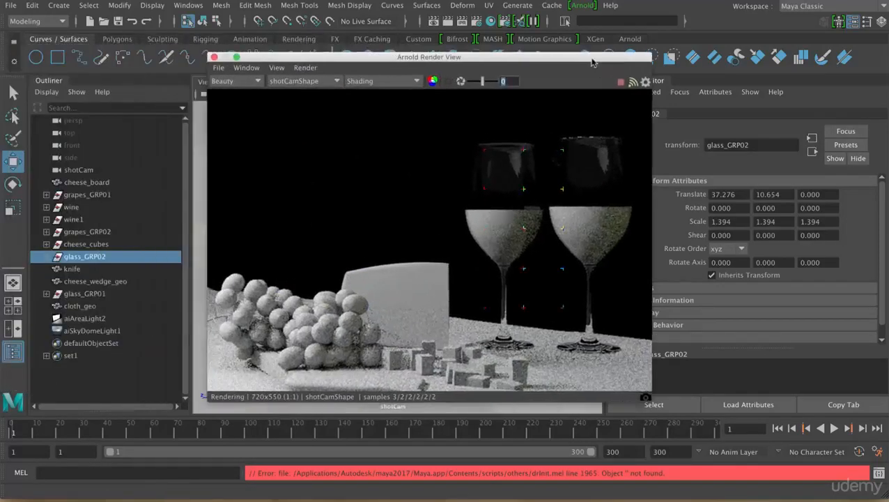
pyautogui.click(237, 59)
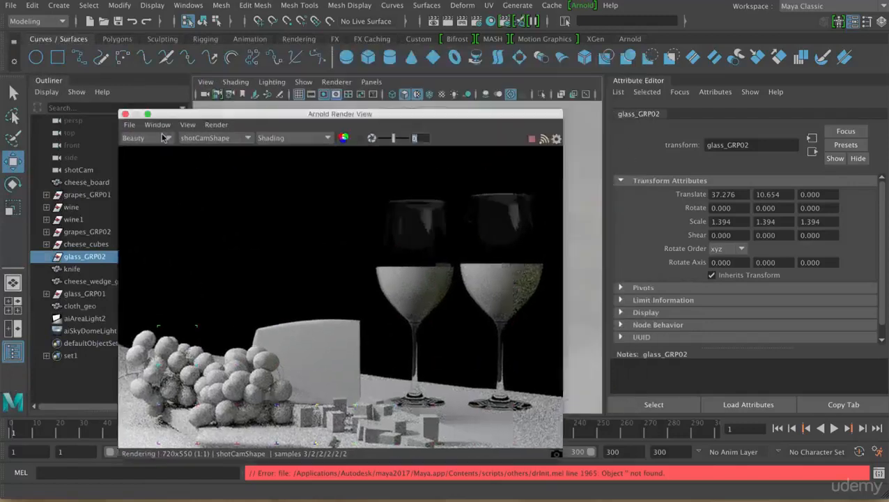
pyautogui.click(407, 92)
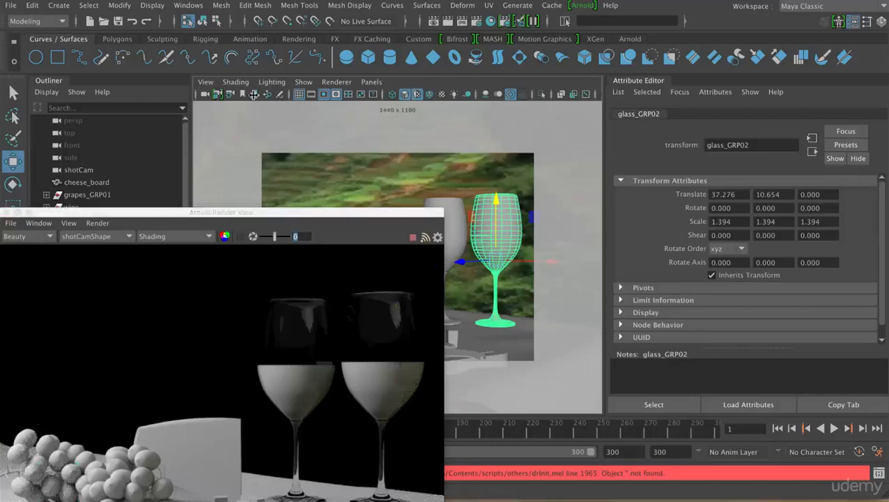
pyautogui.click(253, 94)
pyautogui.doubleClick(245, 165)
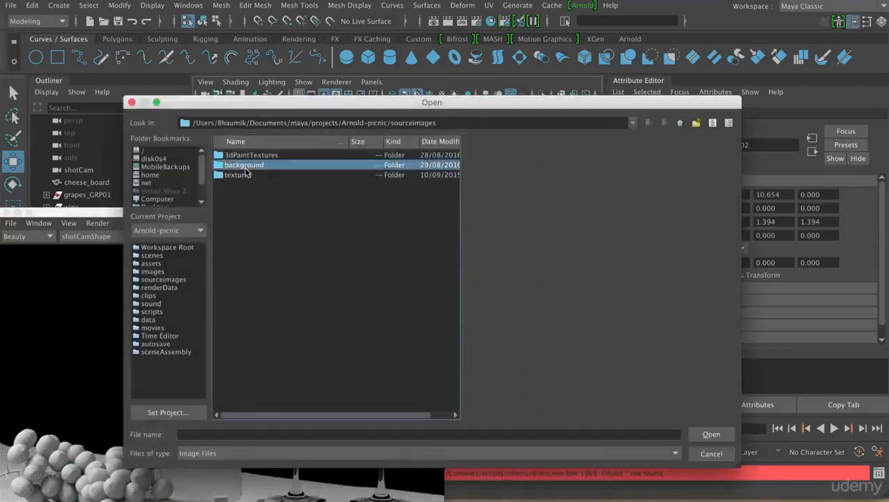
pyautogui.click(274, 156)
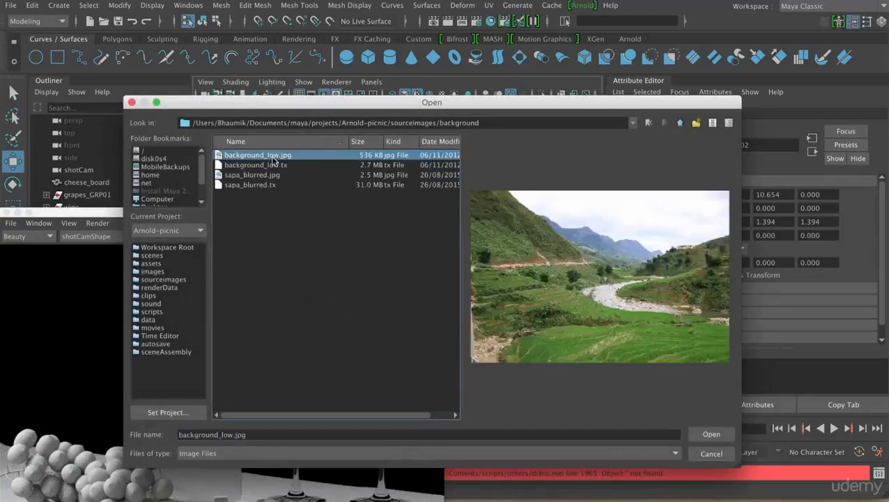
pyautogui.click(712, 434)
pyautogui.moveTo(361, 220); pyautogui.dragTo(499, 80)
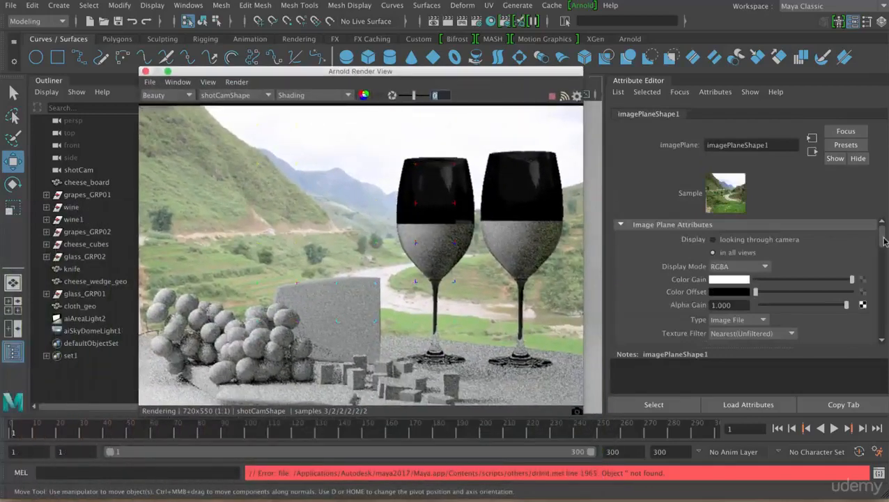
# Set the image plane's placement fit to Vertical and fit it to the film gate
pyautogui.moveTo(884, 241); pyautogui.dragTo(885, 288)
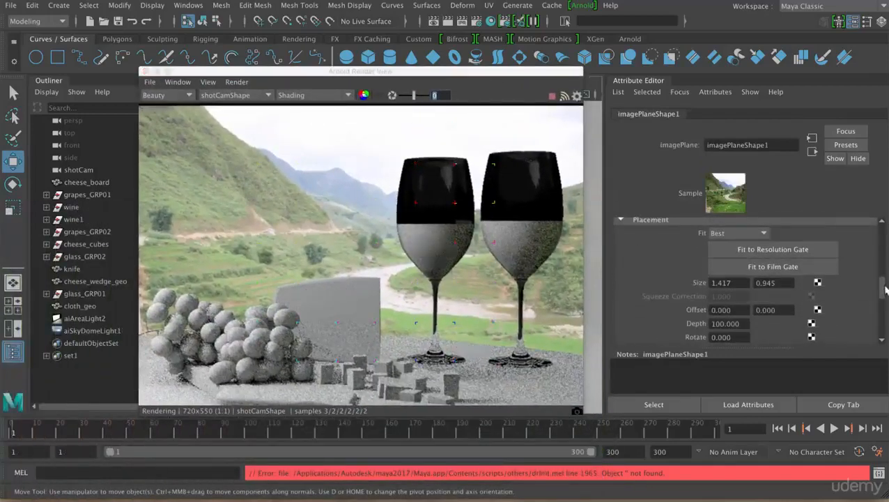
pyautogui.click(740, 232)
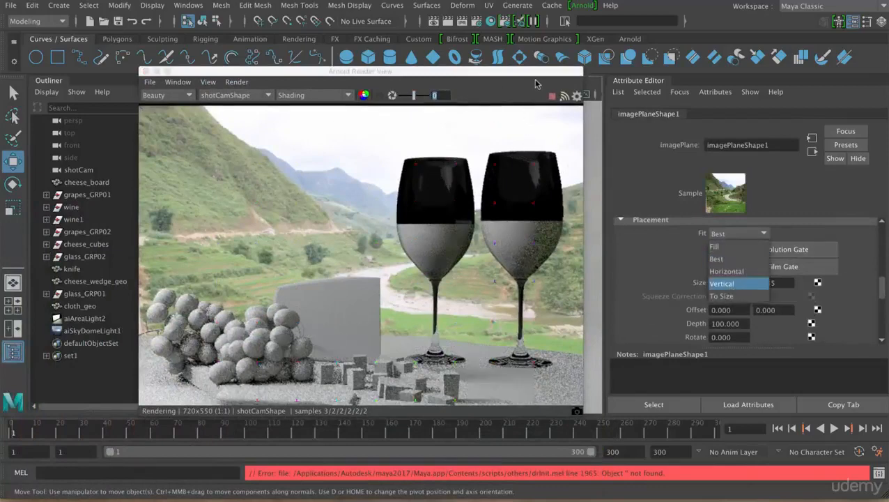
pyautogui.moveTo(538, 77); pyautogui.dragTo(513, 337)
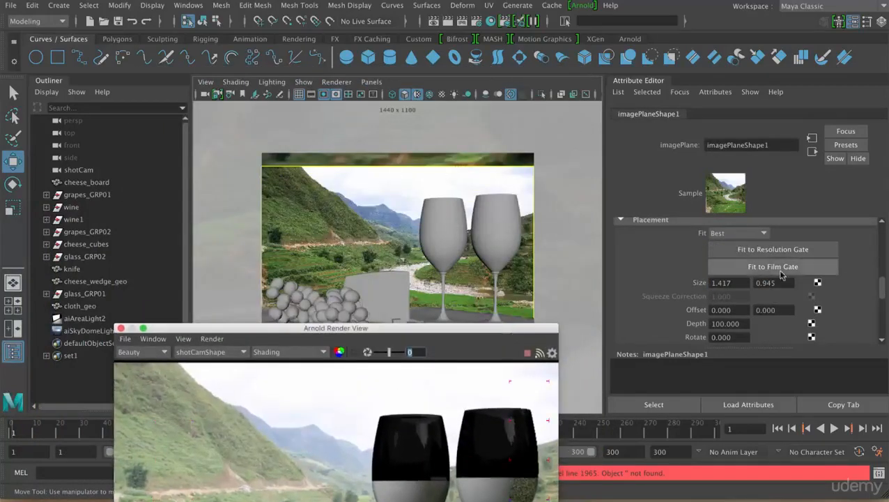
pyautogui.click(752, 234)
pyautogui.click(746, 284)
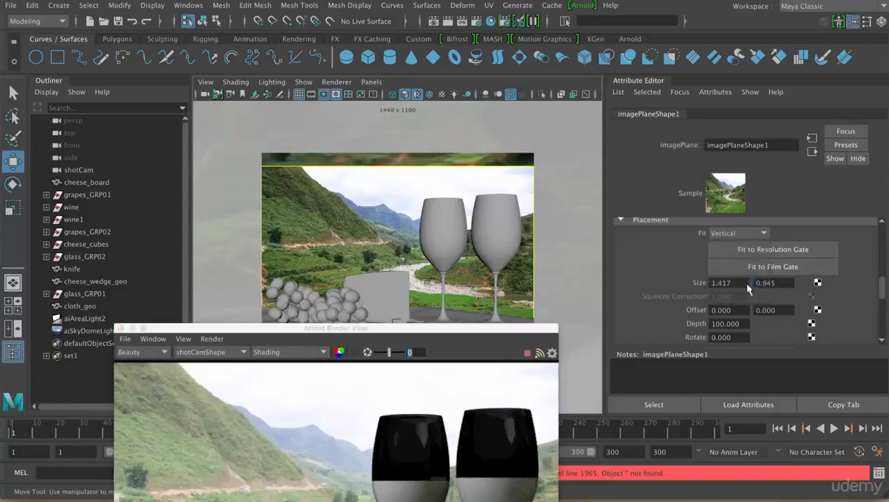
pyautogui.click(765, 267)
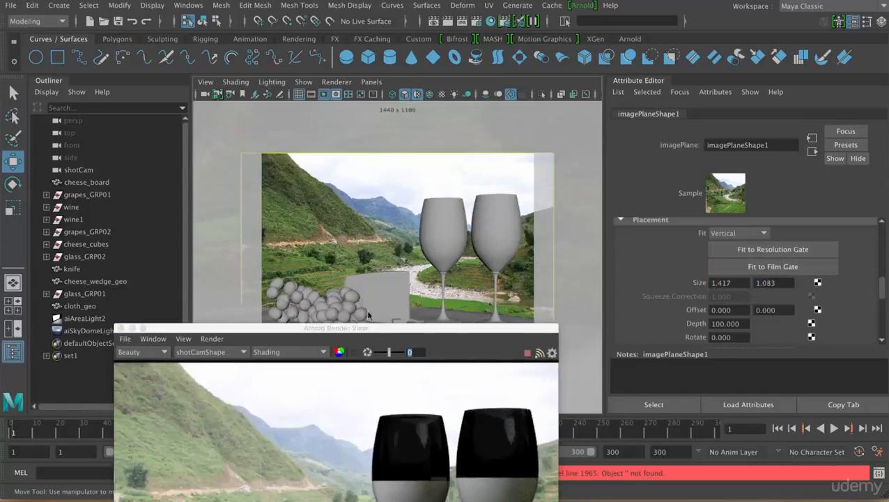
# Update the full scene in the Arnold render view with the whole frame in view
pyautogui.moveTo(436, 331); pyautogui.dragTo(464, 102)
pyautogui.scroll(-3, 397, 204)
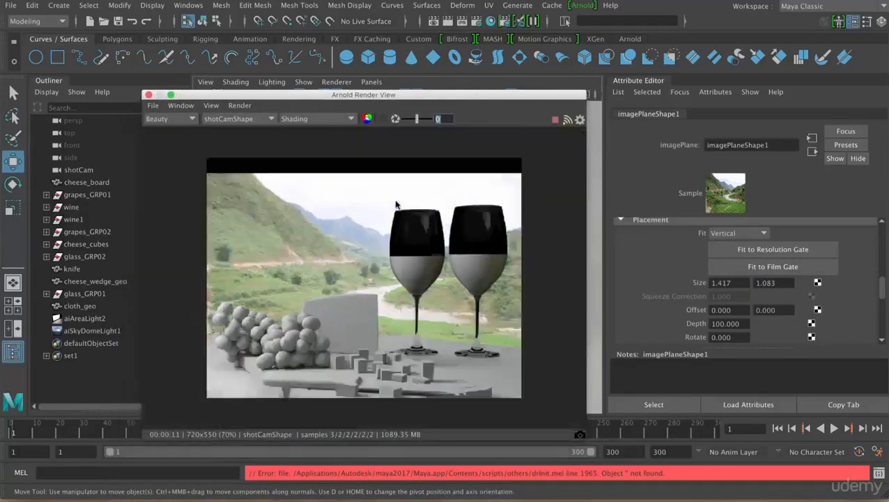
pyautogui.click(239, 105)
pyautogui.click(257, 196)
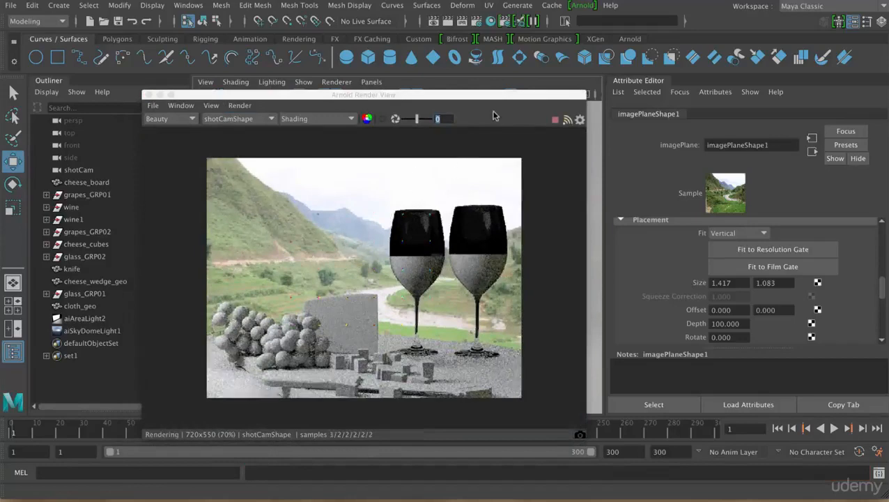
# Make the image plane visible in reflections and refractions in its render stats, and update the full scene in the render
pyautogui.moveTo(502, 99); pyautogui.dragTo(406, 85)
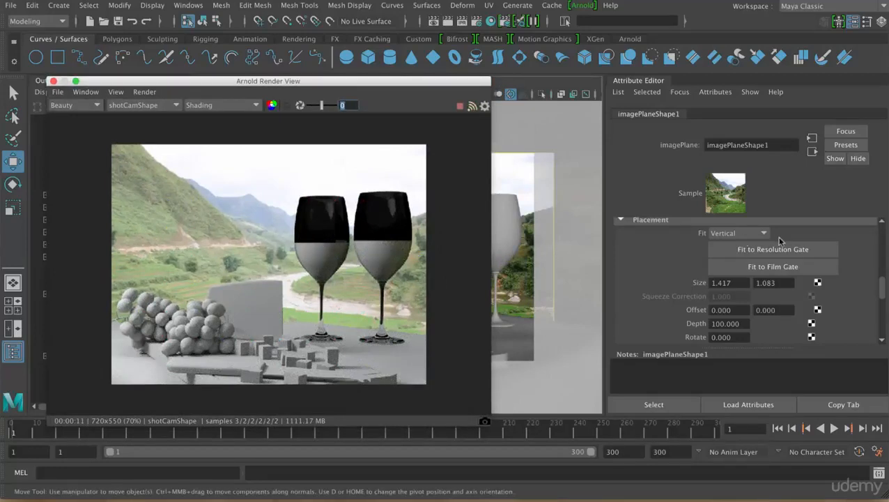
pyautogui.moveTo(883, 288); pyautogui.dragTo(882, 320)
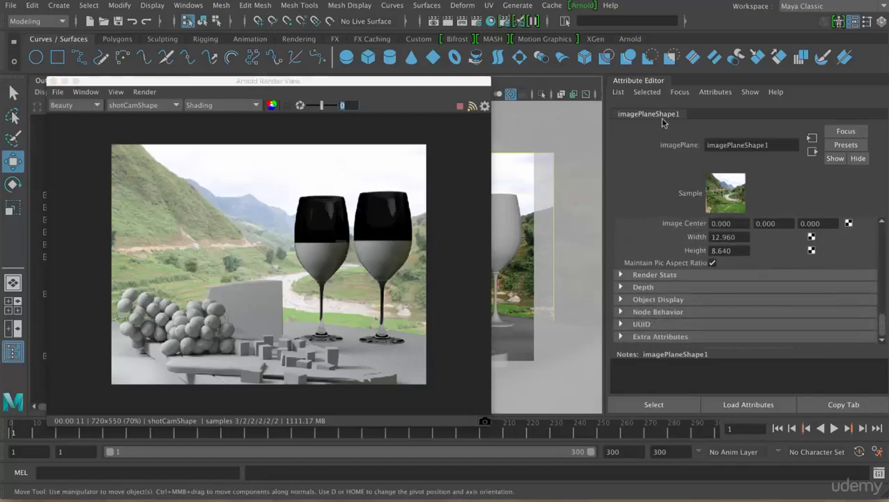
pyautogui.click(653, 275)
pyautogui.moveTo(883, 313); pyautogui.dragTo(884, 323)
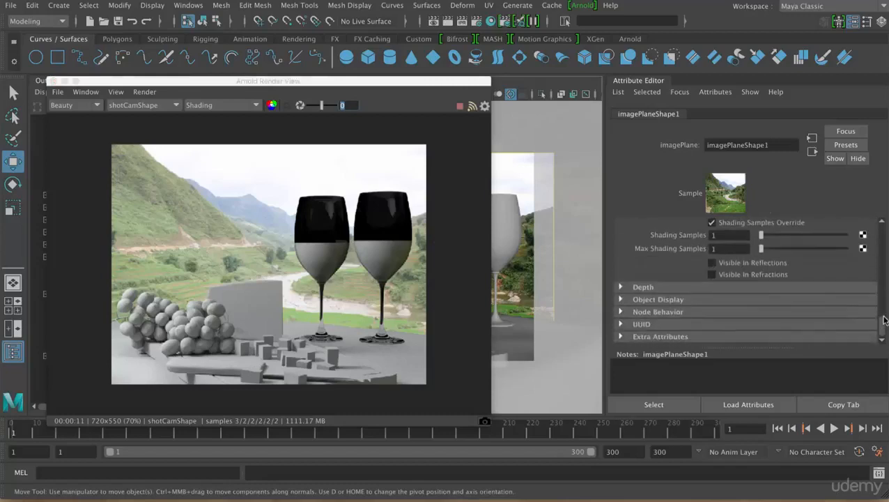
pyautogui.click(726, 265)
pyautogui.click(144, 92)
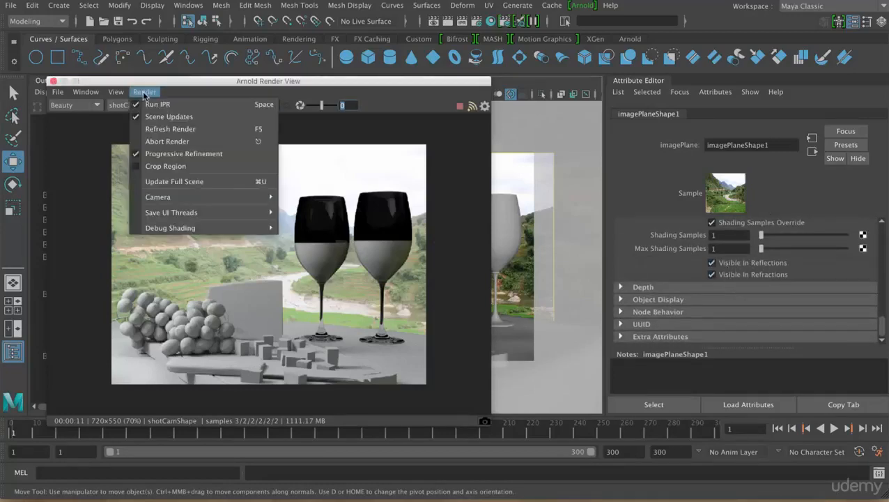
pyautogui.click(163, 183)
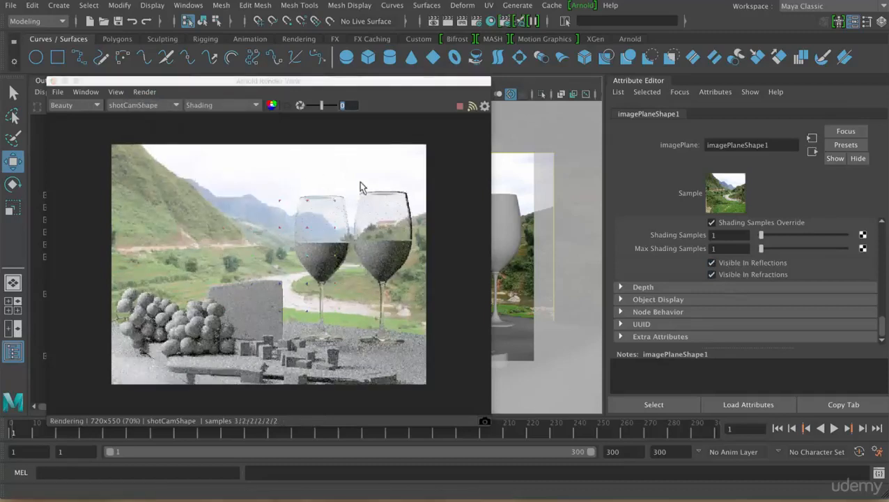
# Deselect the image plane, reopen its settings through the shot camera's attributes, and examine the glasses in the render view
pyautogui.moveTo(300, 82); pyautogui.dragTo(318, 162)
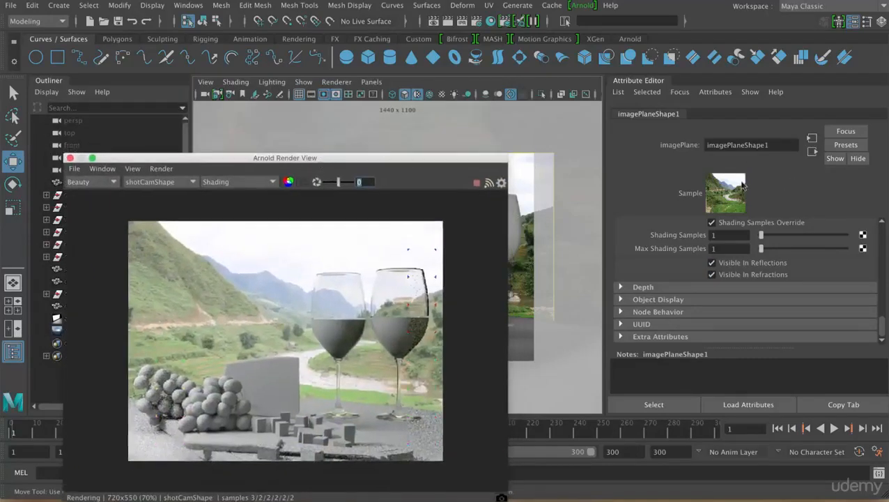
pyautogui.click(272, 126)
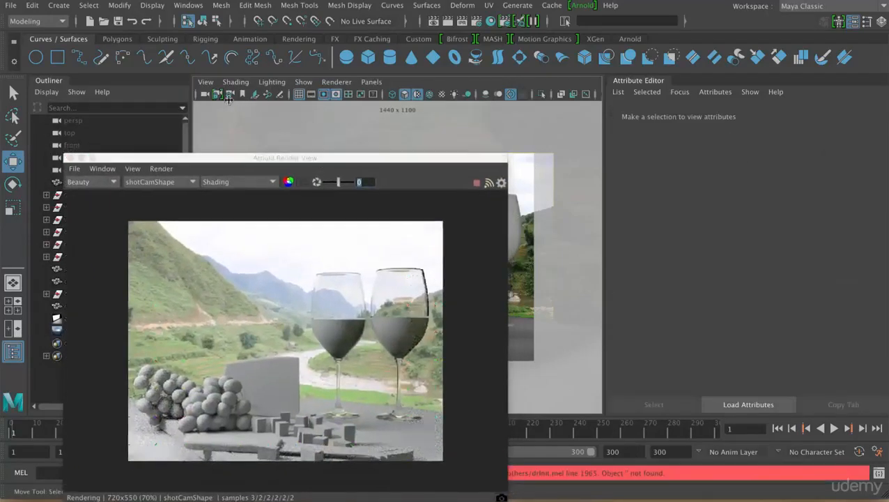
pyautogui.click(228, 93)
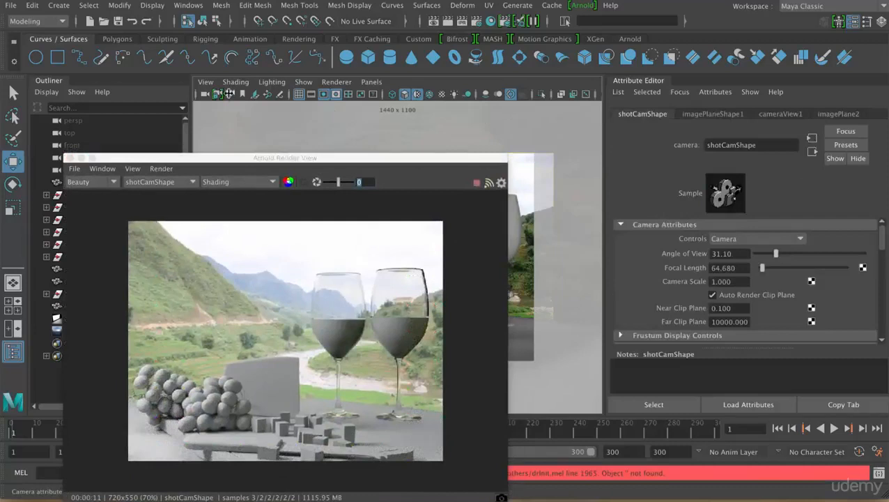
pyautogui.click(714, 114)
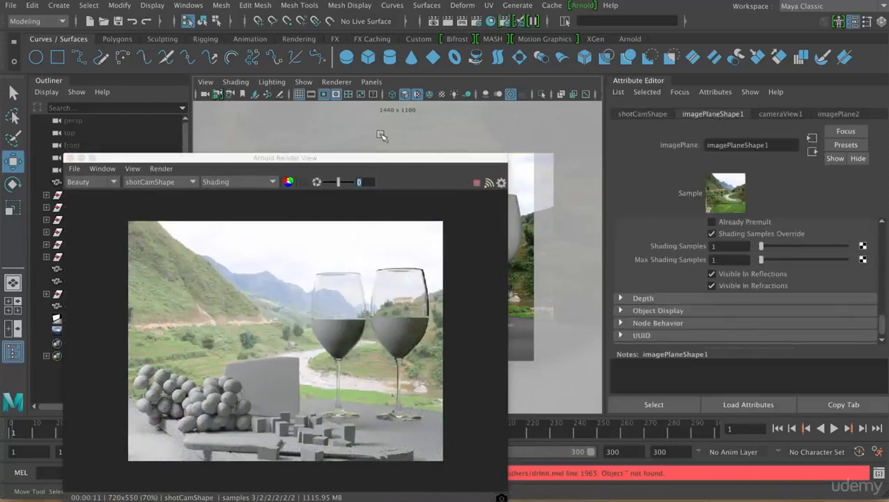
pyautogui.moveTo(384, 158); pyautogui.dragTo(471, 99)
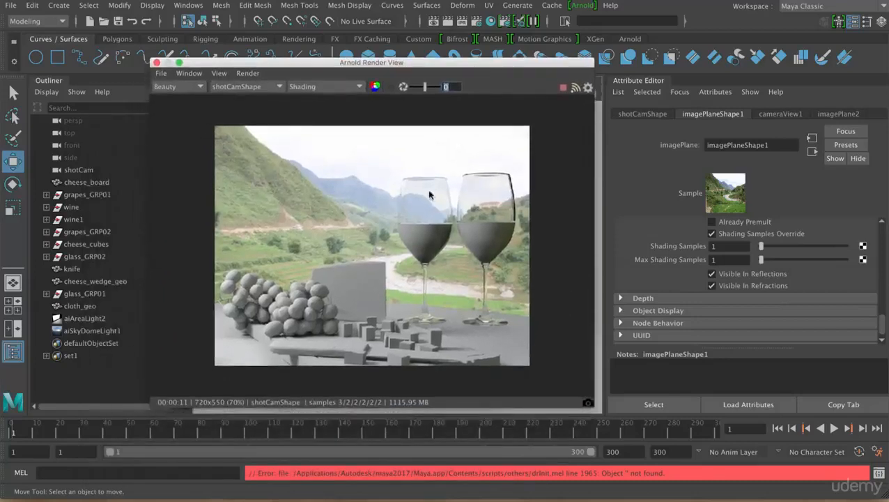
# Replace the image plane's image with background_low.tx from the background folder and update the full scene in the render
pyautogui.moveTo(880, 331); pyautogui.dragTo(881, 255)
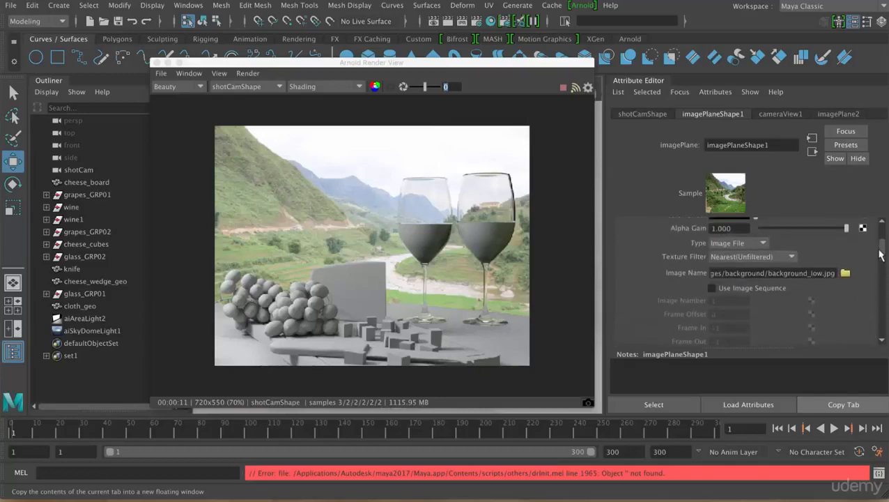
pyautogui.click(845, 272)
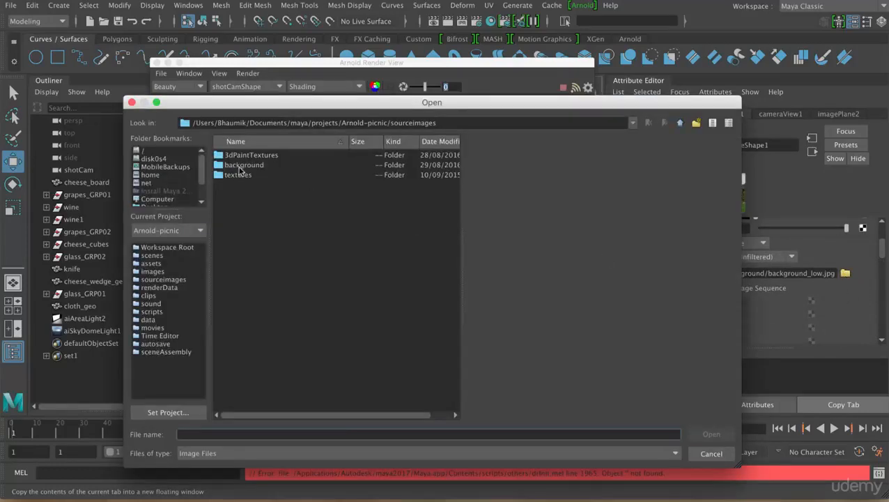
pyautogui.doubleClick(240, 167)
pyautogui.click(257, 166)
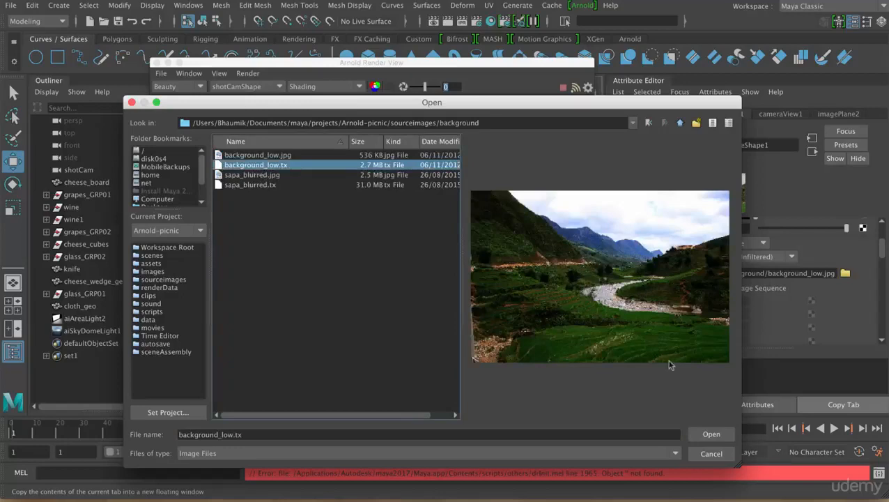
pyautogui.click(711, 434)
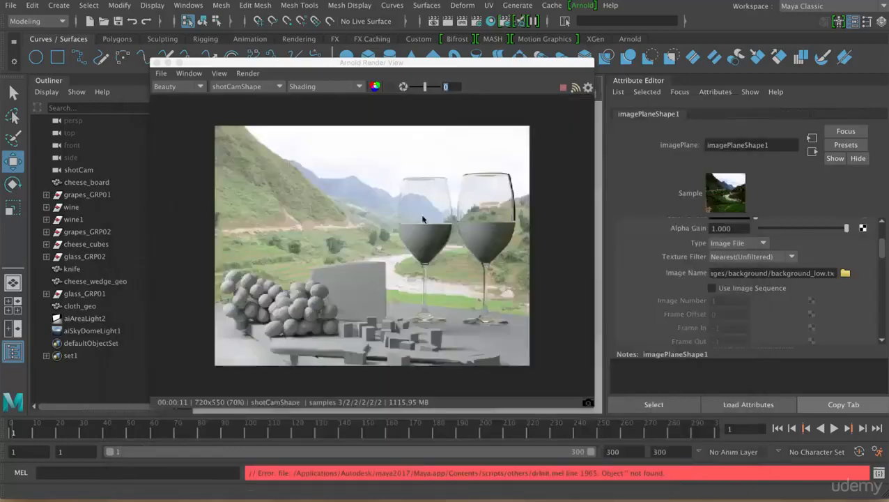
pyautogui.click(247, 73)
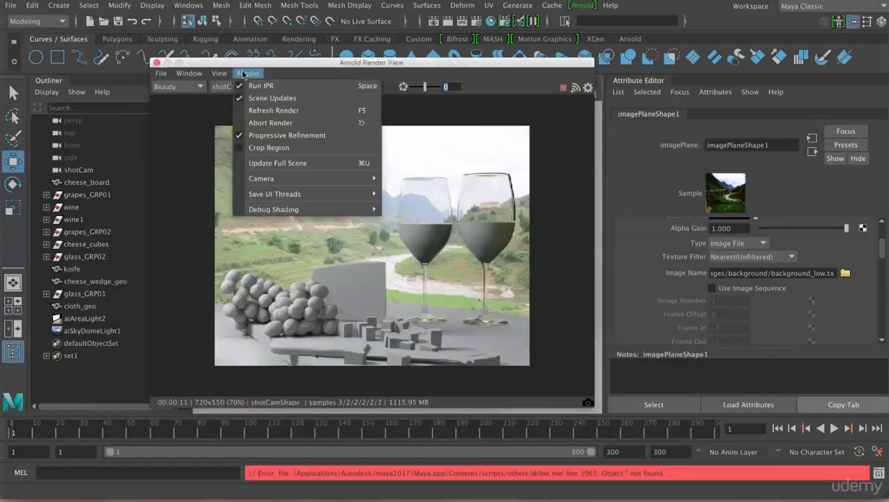
pyautogui.click(271, 165)
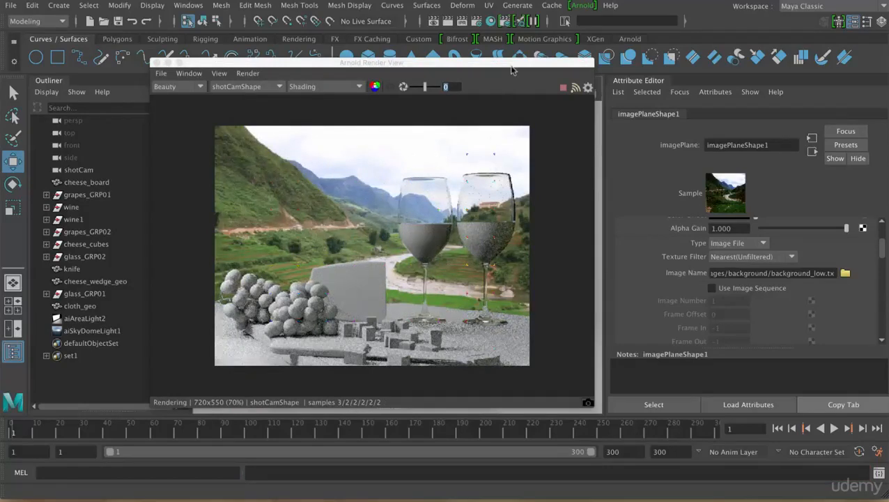
# Switch the viewport to the persp camera and examine the image plane's position behind the picnic table
pyautogui.moveTo(512, 68); pyautogui.dragTo(545, 65)
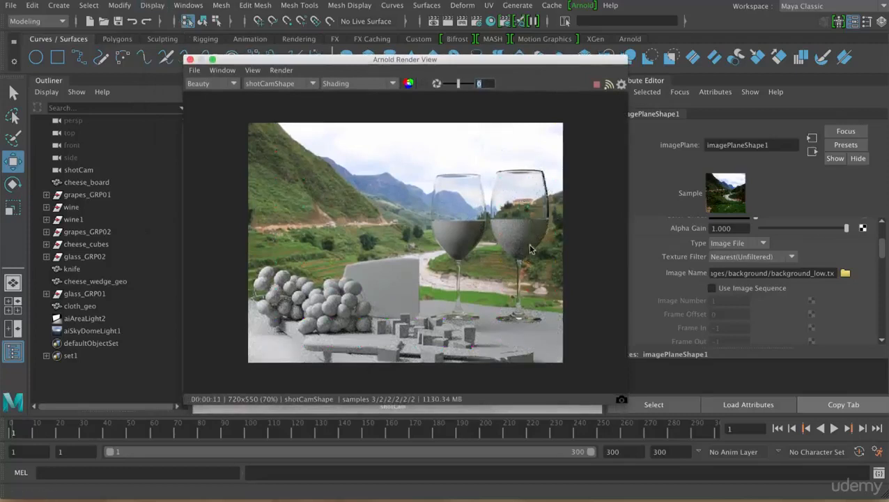
pyautogui.moveTo(456, 60); pyautogui.dragTo(526, 120)
pyautogui.click(499, 90)
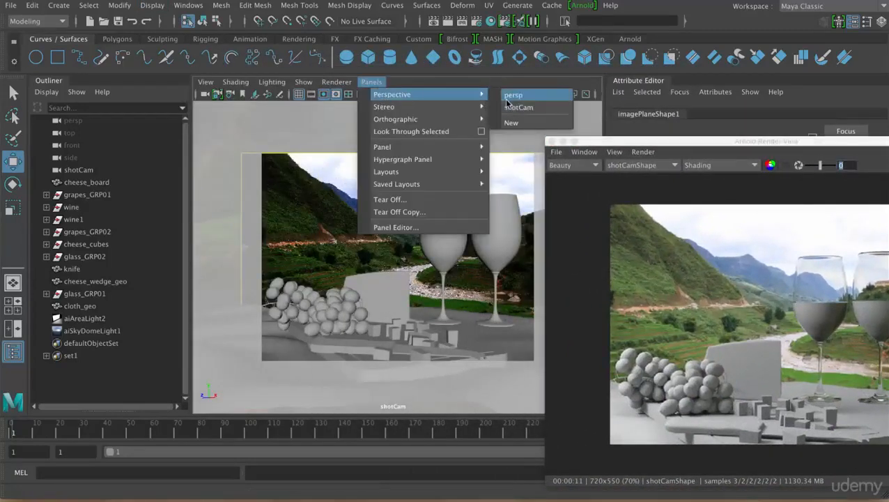
pyautogui.click(512, 96)
pyautogui.scroll(-6, 418, 211)
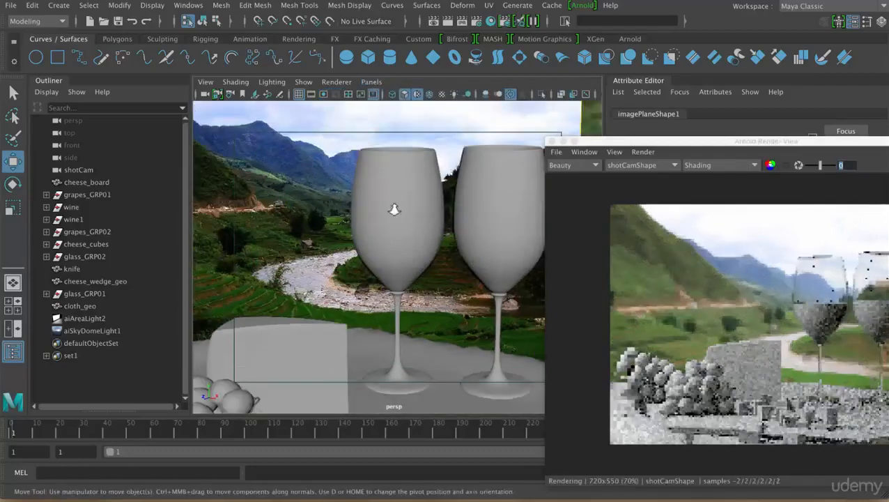
pyautogui.moveTo(414, 211)
pyautogui.keyDown('alt'); pyautogui.mouseDown()
pyautogui.moveTo(407, 197)
pyautogui.moveTo(260, 200)
pyautogui.moveTo(383, 170)
pyautogui.moveTo(419, 204)
pyautogui.moveTo(400, 212)
pyautogui.mouseUp(); pyautogui.keyUp('alt')
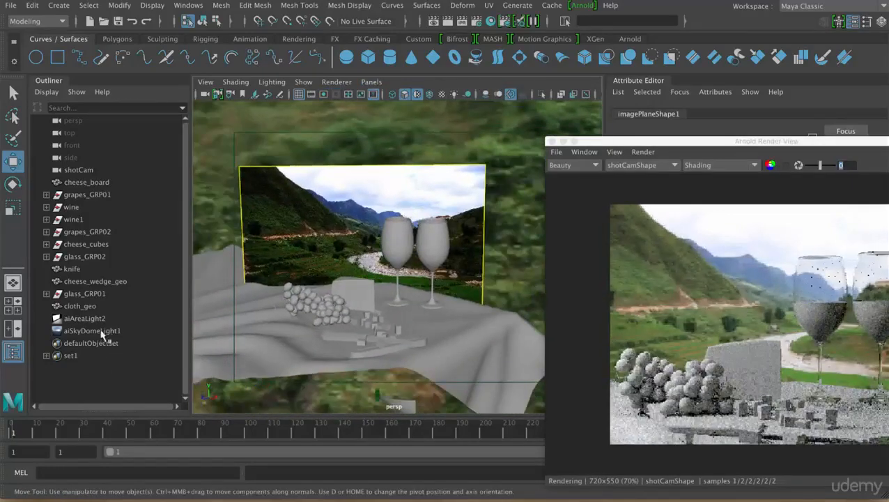
pyautogui.keyDown('alt'); pyautogui.moveTo(411, 298); pyautogui.dragTo(421, 265); pyautogui.keyUp('alt')
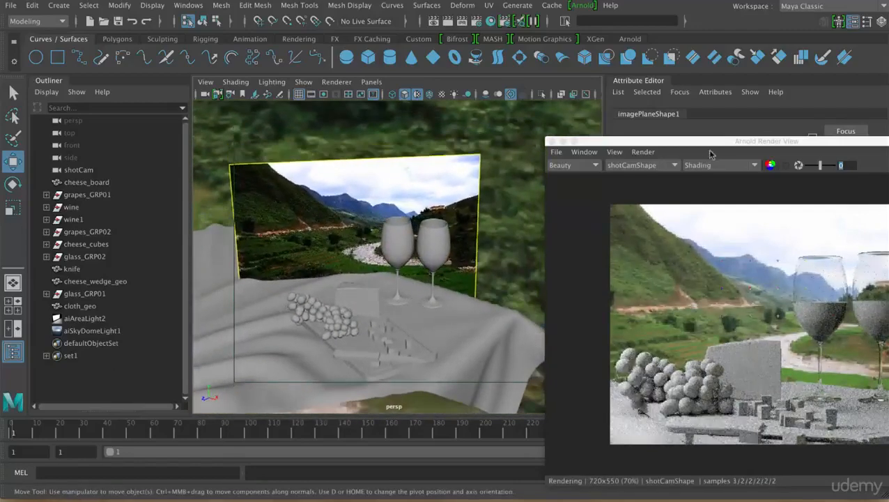
# Set the image plane's depth to 200 in its placement settings and update the full scene in the render
pyautogui.moveTo(712, 147); pyautogui.dragTo(405, 365)
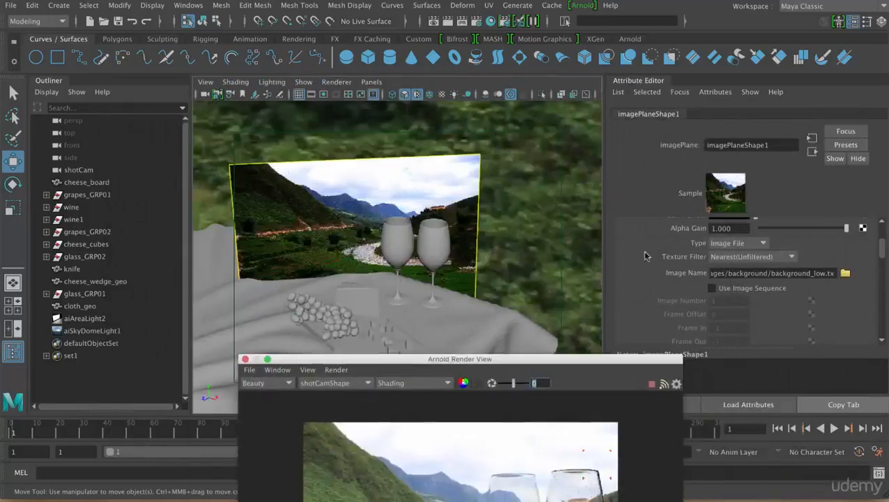
pyautogui.moveTo(880, 253); pyautogui.dragTo(881, 294)
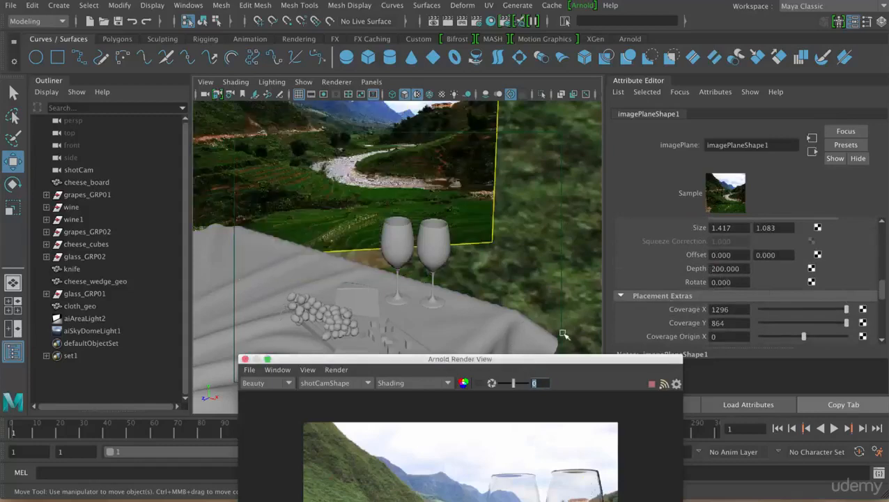
pyautogui.moveTo(555, 360); pyautogui.dragTo(595, 153)
pyautogui.moveTo(604, 103); pyautogui.dragTo(555, 78)
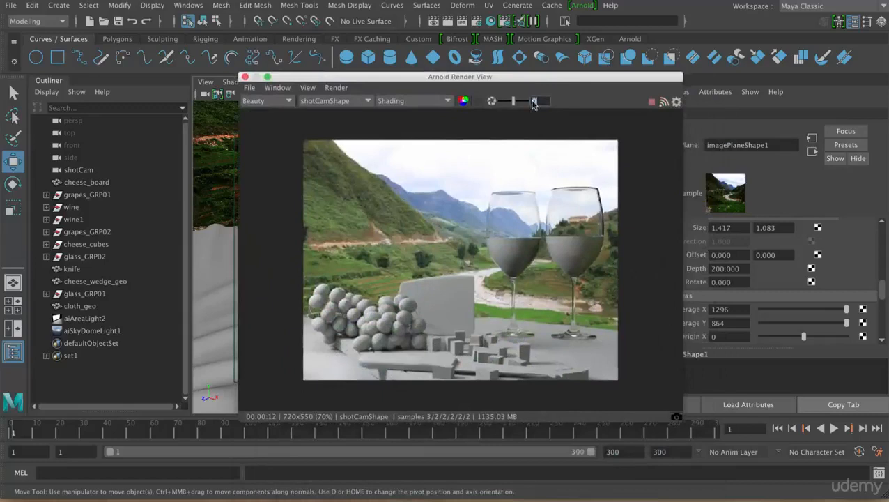
pyautogui.click(336, 87)
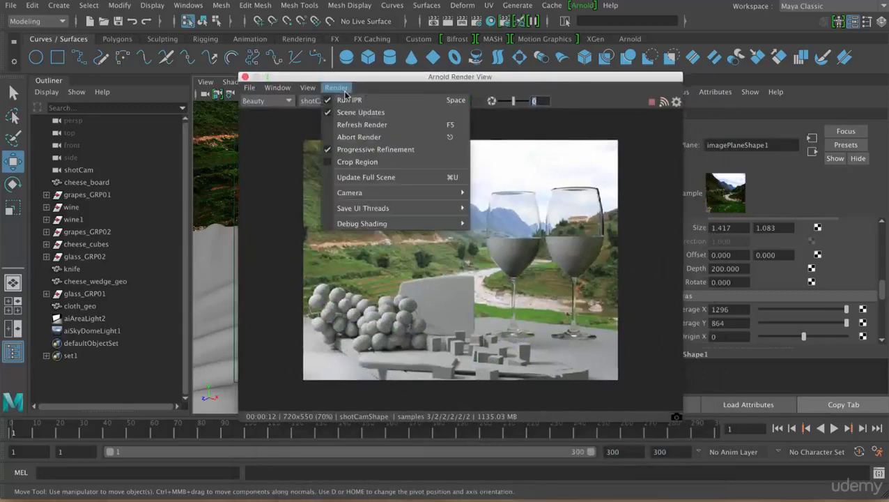
pyautogui.click(361, 178)
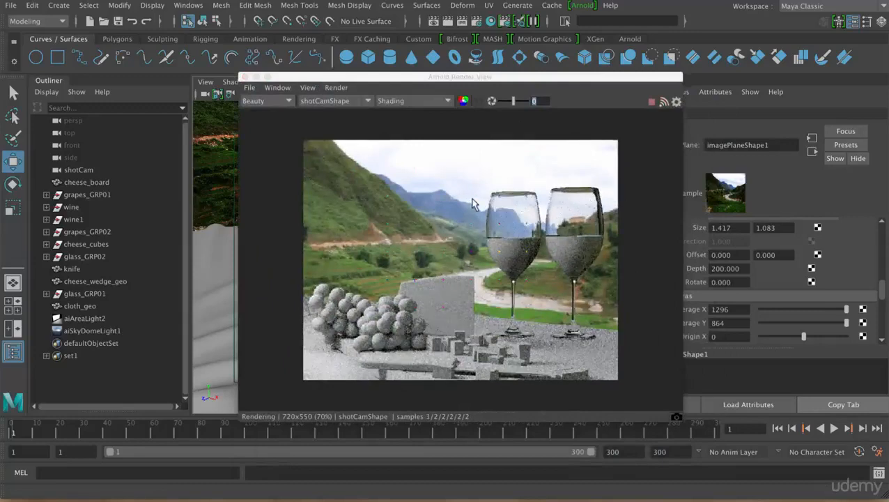
# Select the right wine glass in the render and open its glass shader
pyautogui.moveTo(496, 78); pyautogui.dragTo(390, 60)
pyautogui.click(449, 200)
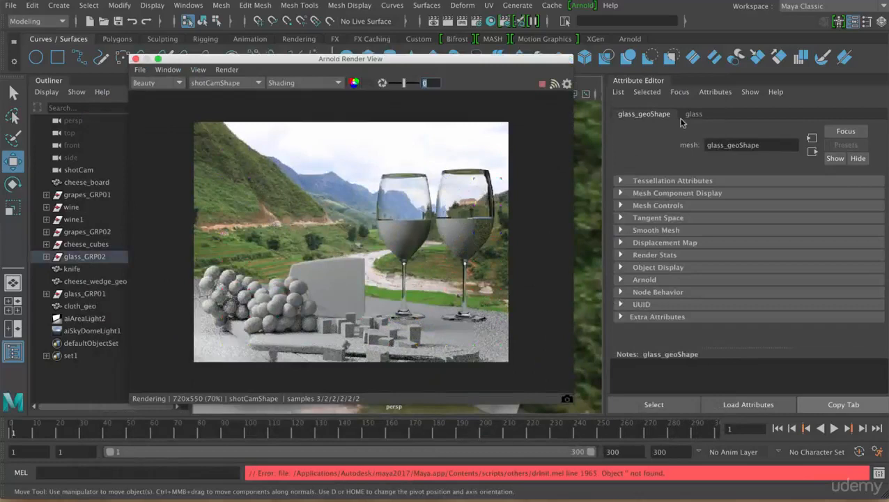
pyautogui.click(693, 114)
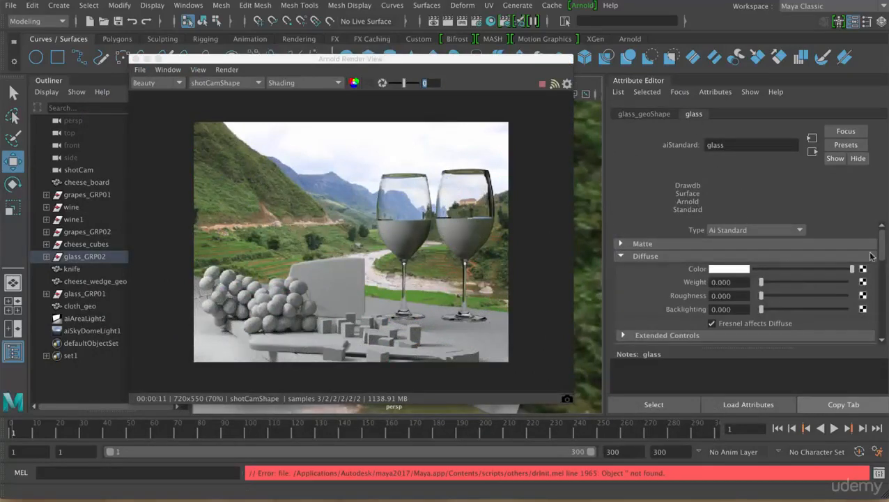
# Set the glass shader's reflection weight to 0
pyautogui.click(778, 256)
pyautogui.click(741, 270)
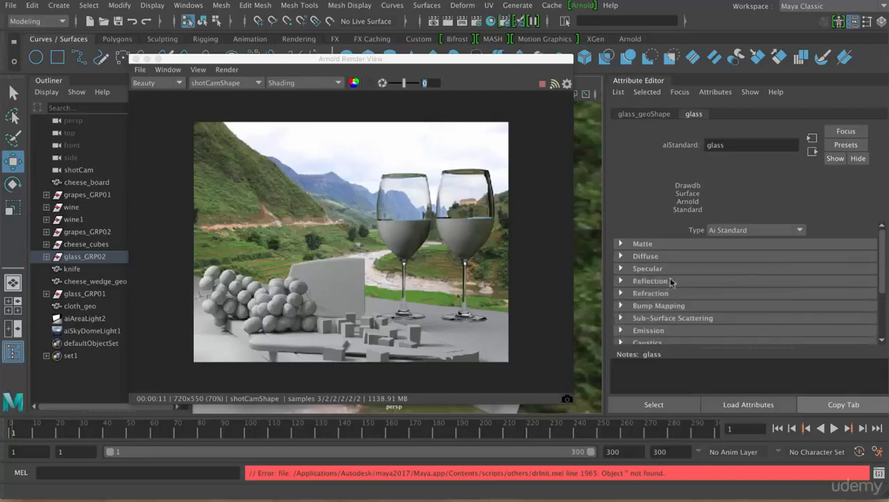
pyautogui.click(675, 282)
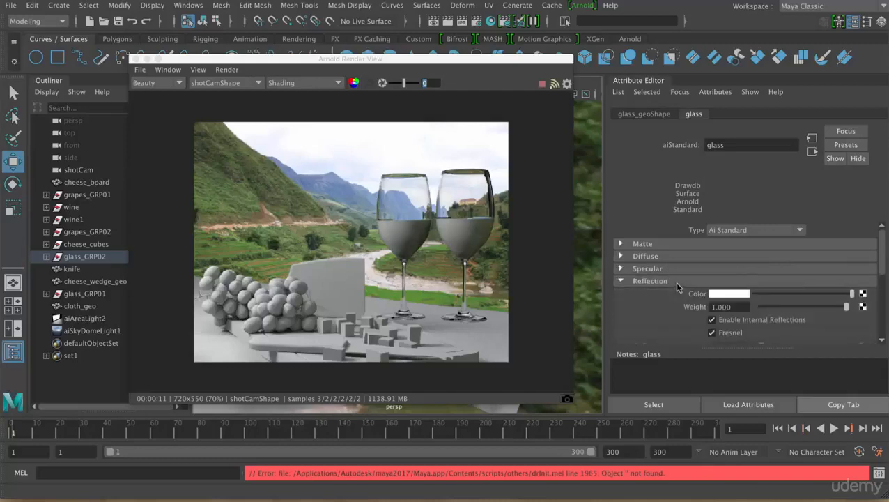
pyautogui.moveTo(798, 307); pyautogui.dragTo(664, 300)
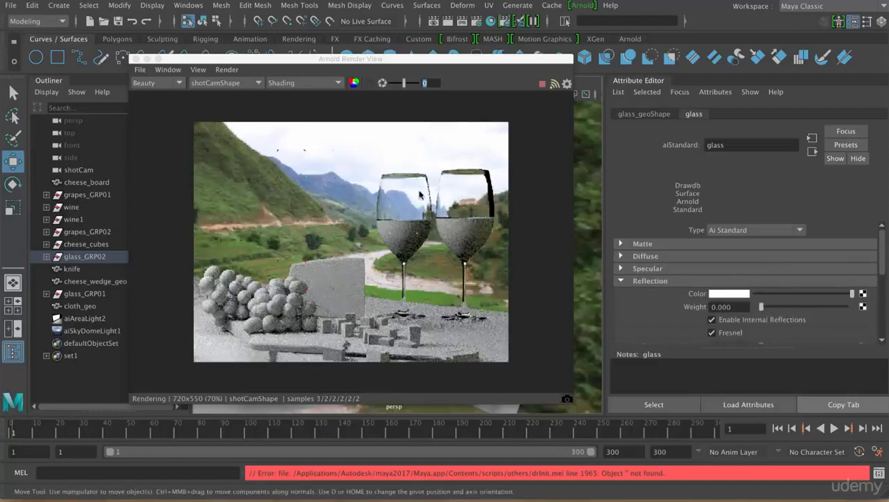
# Set the glass shader's specular weight to 1 and enable Fresnel for its specular
pyautogui.click(676, 272)
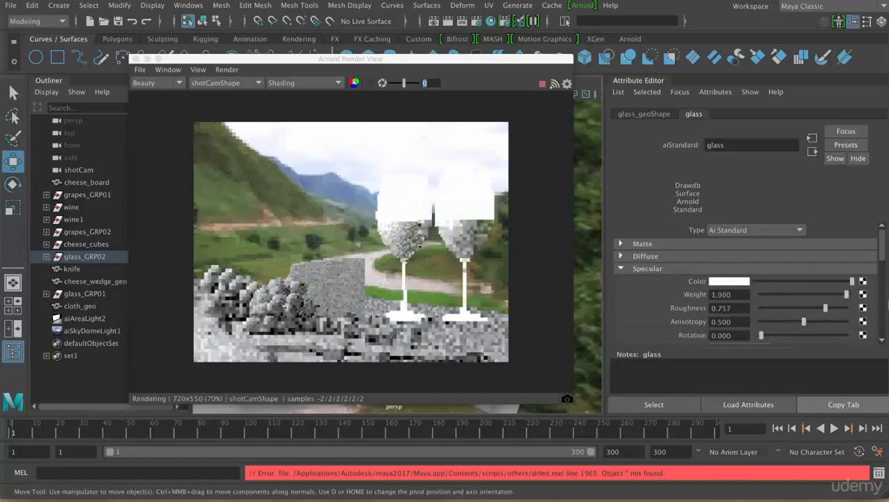
pyautogui.scroll(-1, 882, 261)
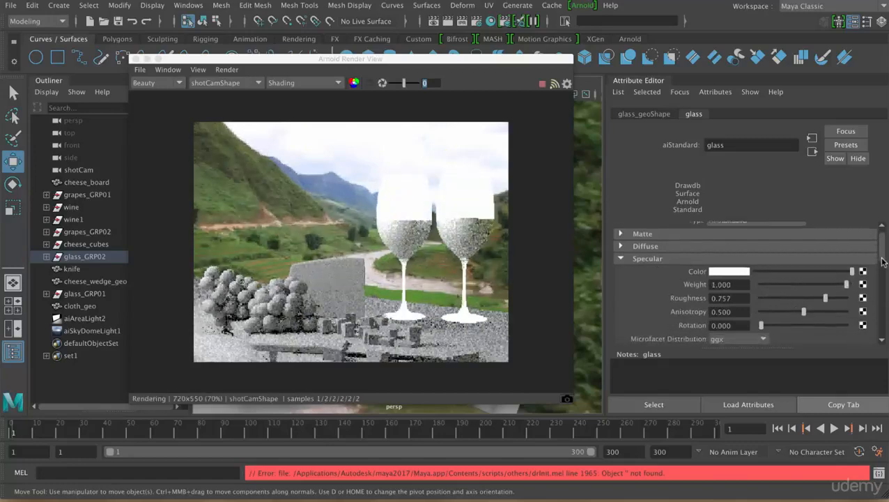
pyautogui.scroll(-4, 882, 261)
pyautogui.click(730, 314)
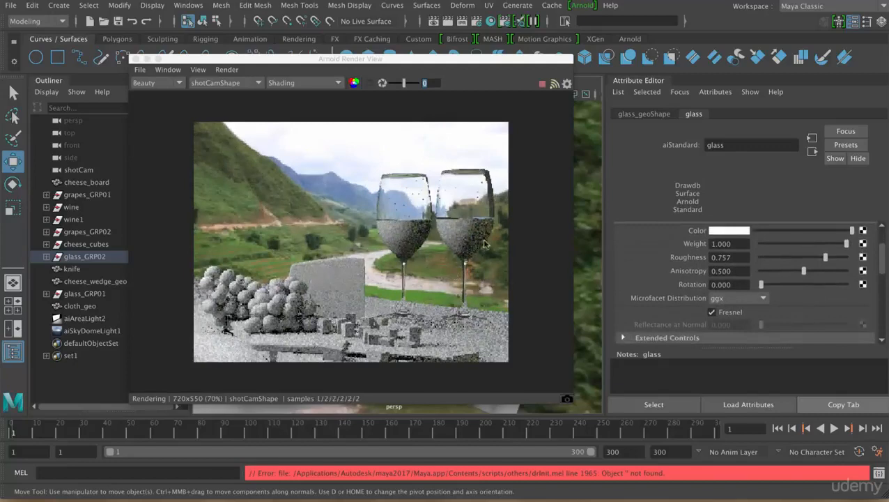
pyautogui.click(476, 167)
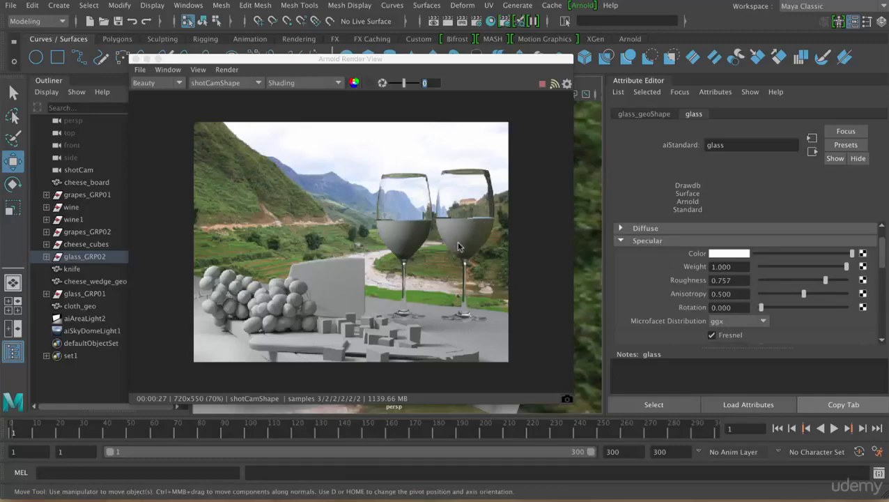
# Examine the wine glasses, table and background image plane from around the scene in the perspective view
pyautogui.click(429, 67)
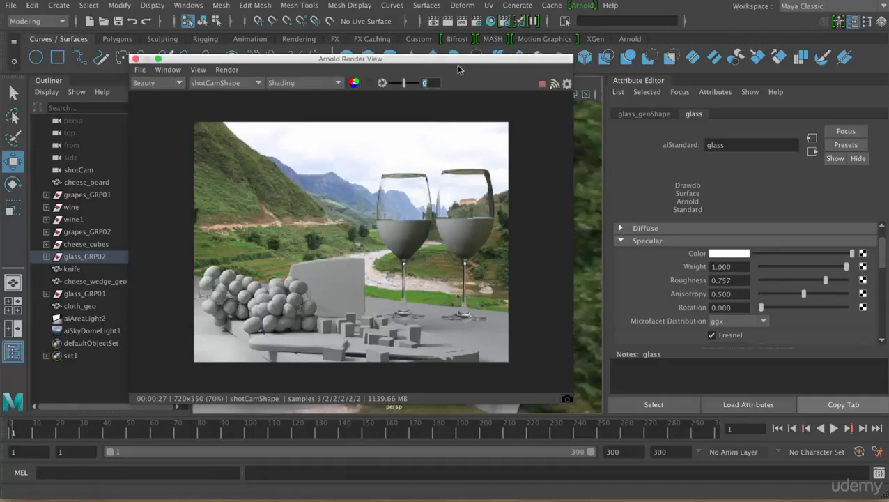
pyautogui.moveTo(427, 64); pyautogui.dragTo(781, 74)
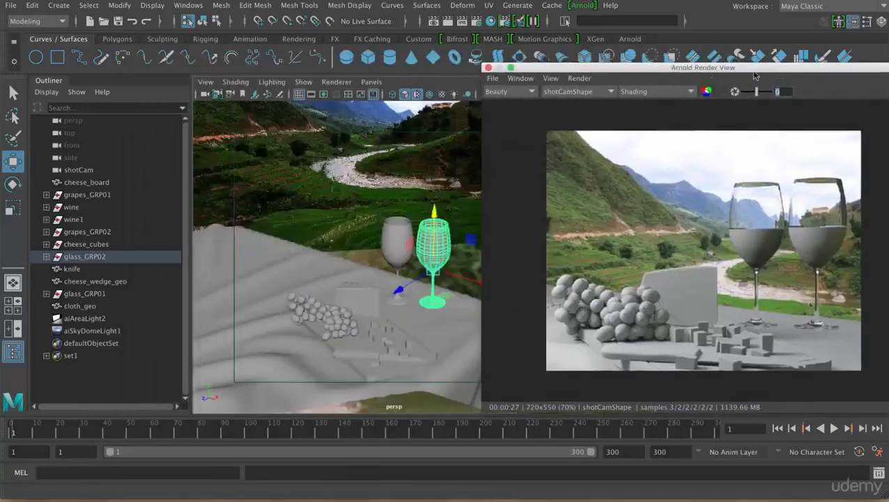
pyautogui.keyDown('alt'); pyautogui.moveTo(353, 237); pyautogui.dragTo(254, 232); pyautogui.keyUp('alt')
pyautogui.scroll(8, 255, 232)
pyautogui.keyDown('alt'); pyautogui.moveTo(372, 291); pyautogui.dragTo(417, 280); pyautogui.keyUp('alt')
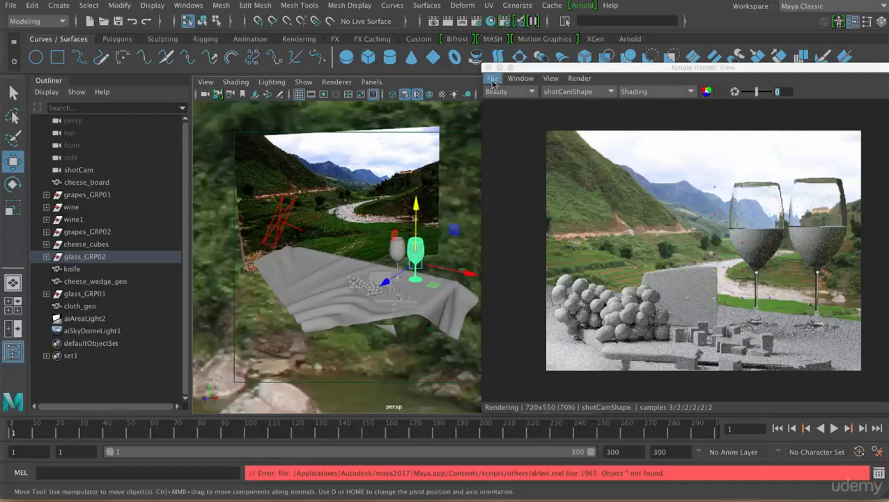
# Set the glass shader's specular roughness to 0
pyautogui.moveTo(561, 70); pyautogui.dragTo(252, 64)
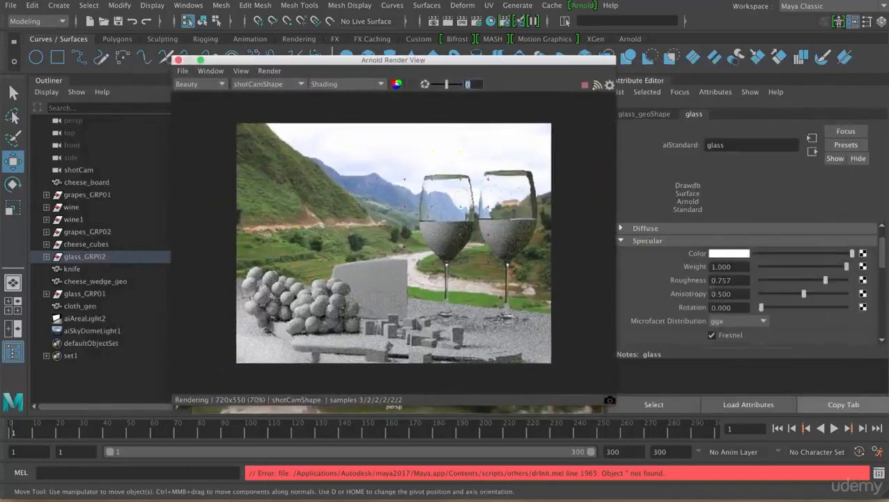
pyautogui.moveTo(765, 280); pyautogui.dragTo(714, 282)
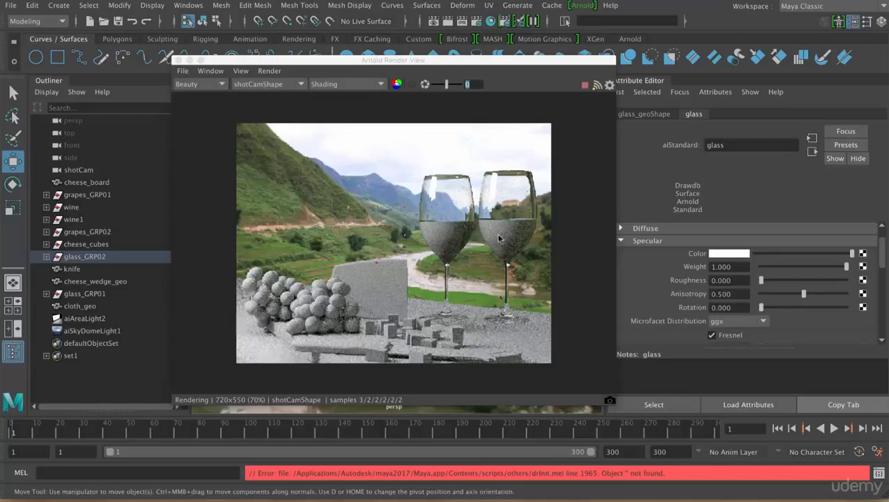
pyautogui.moveTo(492, 61); pyautogui.dragTo(530, 60)
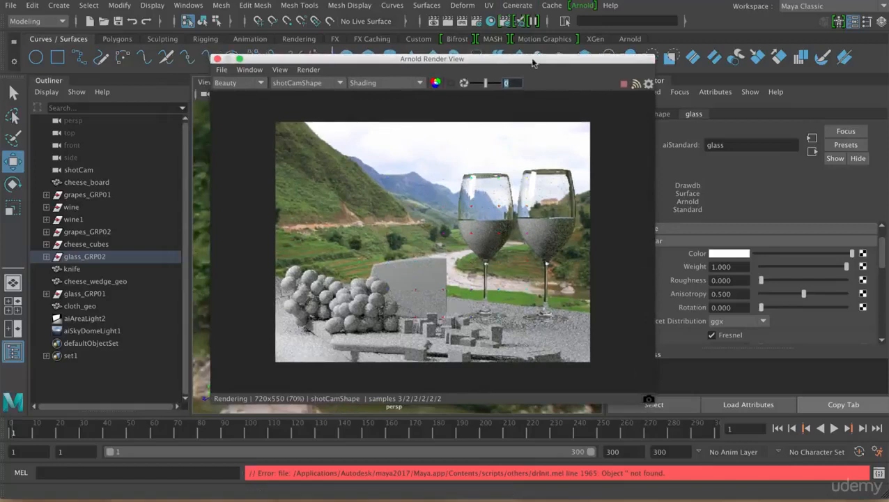
pyautogui.moveTo(529, 60); pyautogui.dragTo(477, 60)
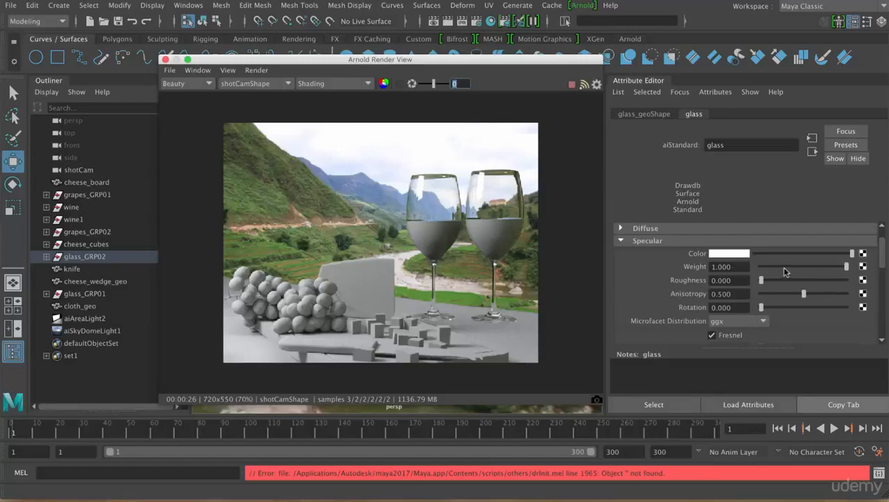
# Set the glass shader's specular weight to 0 and its reflection weight to 1
pyautogui.moveTo(783, 269); pyautogui.dragTo(672, 271)
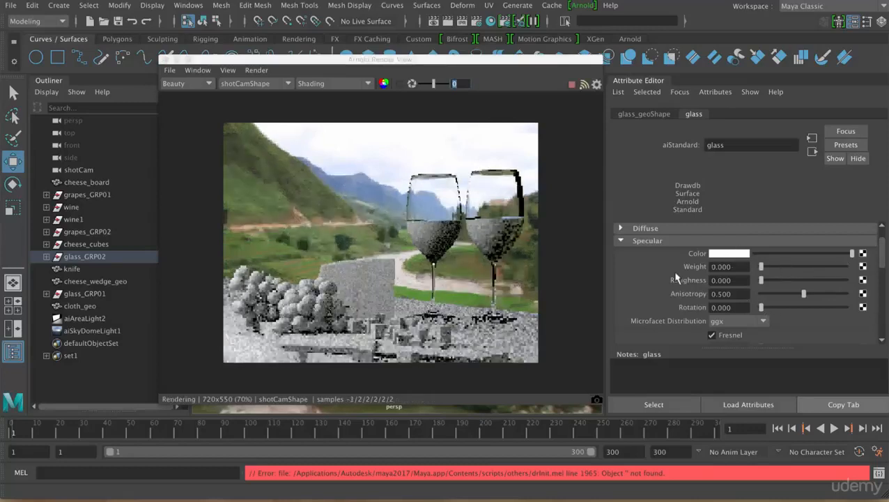
pyautogui.click(843, 242)
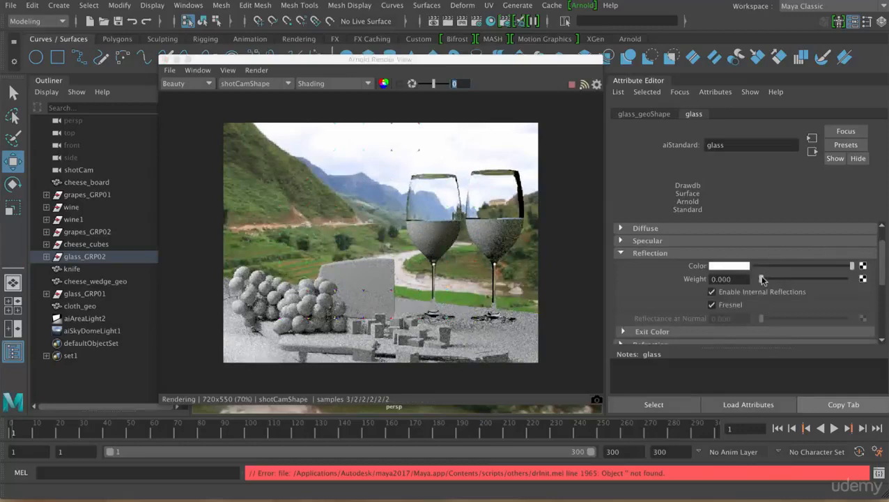
pyautogui.moveTo(761, 278); pyautogui.dragTo(845, 278)
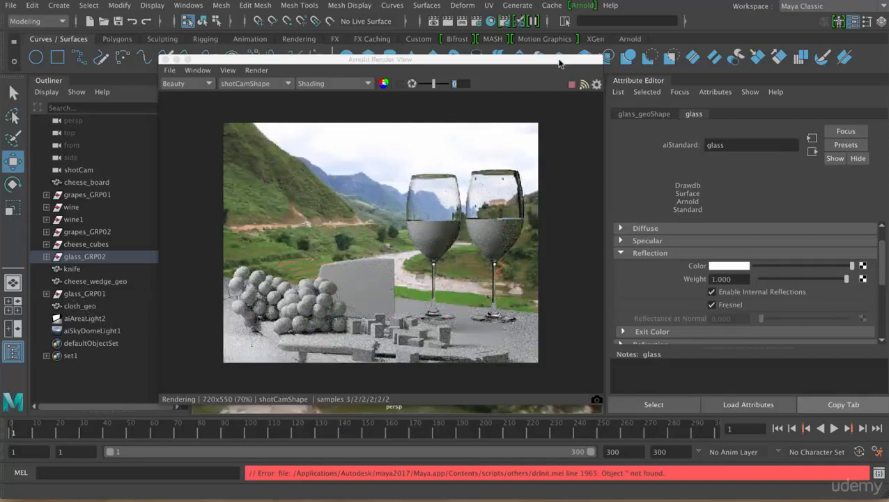
# Open the Arnold render settings and assign a RaySwitch shader to the environment background
pyautogui.moveTo(560, 63); pyautogui.dragTo(554, 81)
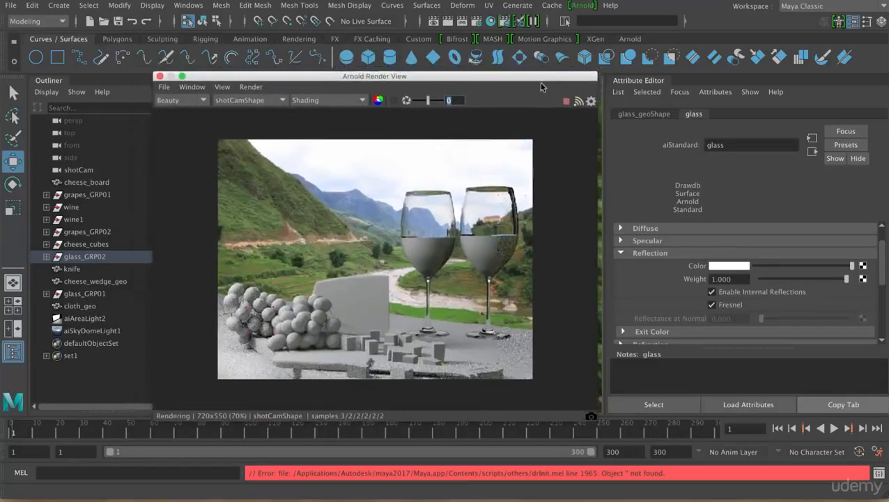
pyautogui.click(478, 26)
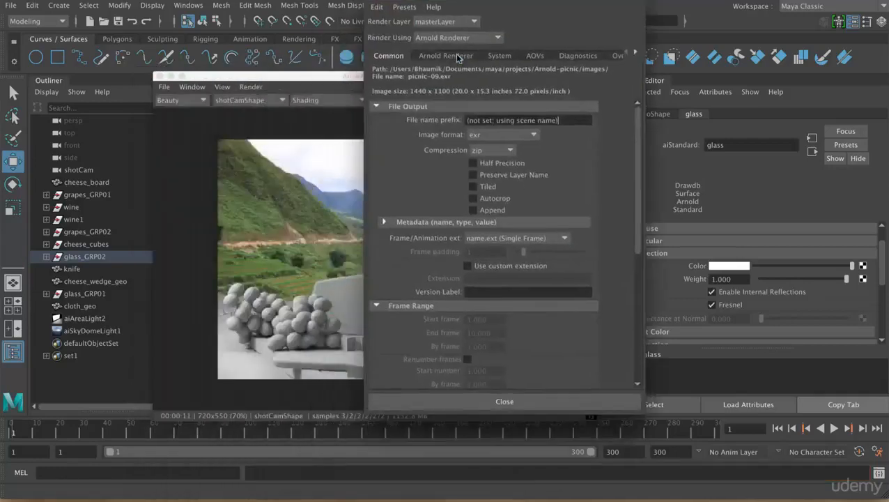
pyautogui.click(458, 56)
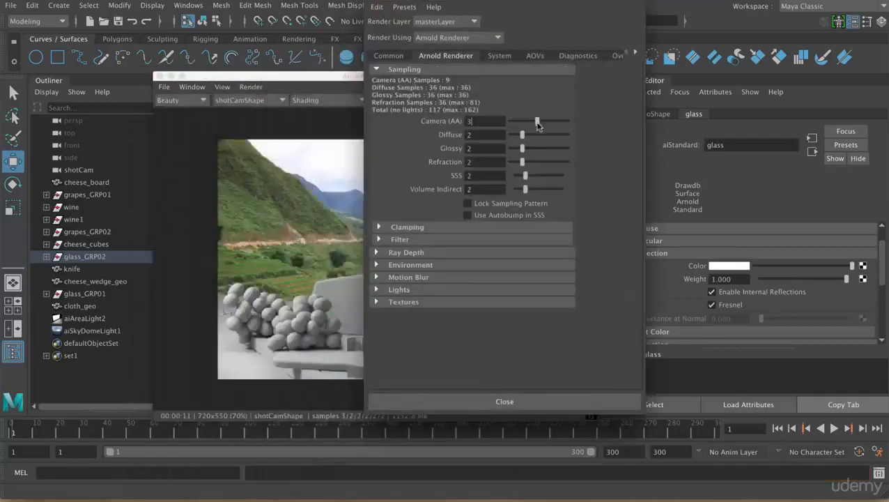
pyautogui.click(431, 69)
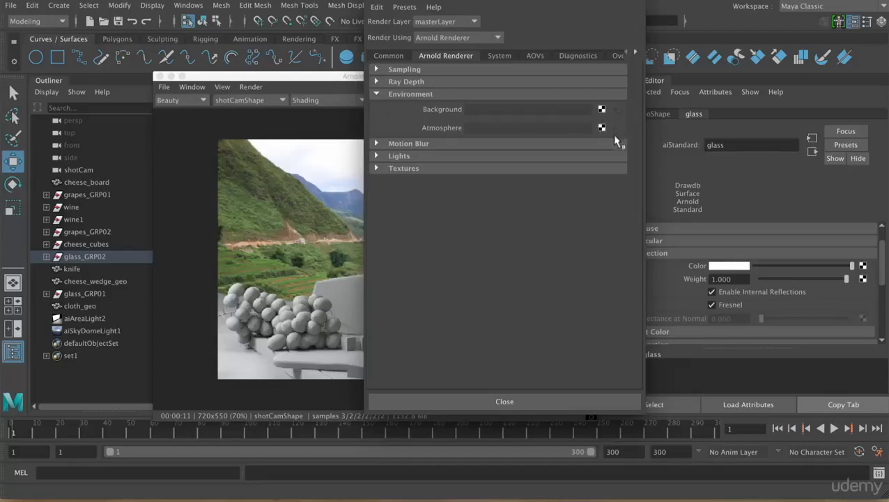
pyautogui.rightClick(620, 137)
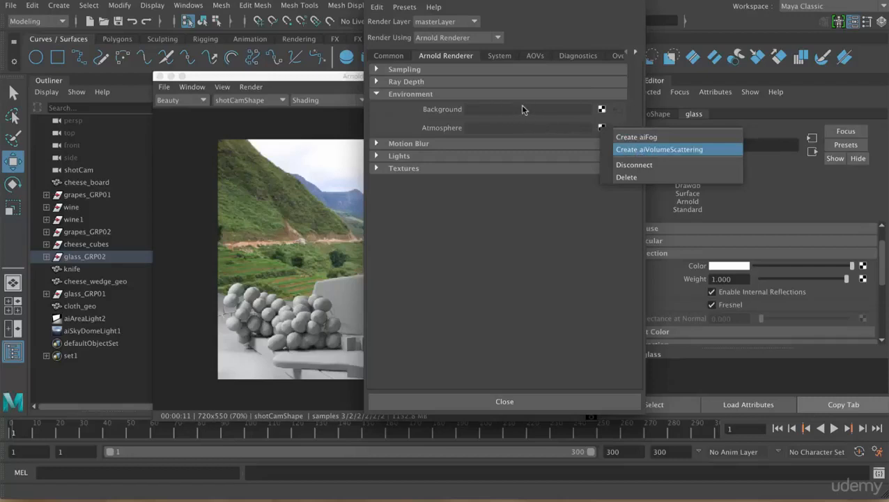
pyautogui.click(602, 112)
pyautogui.click(602, 111)
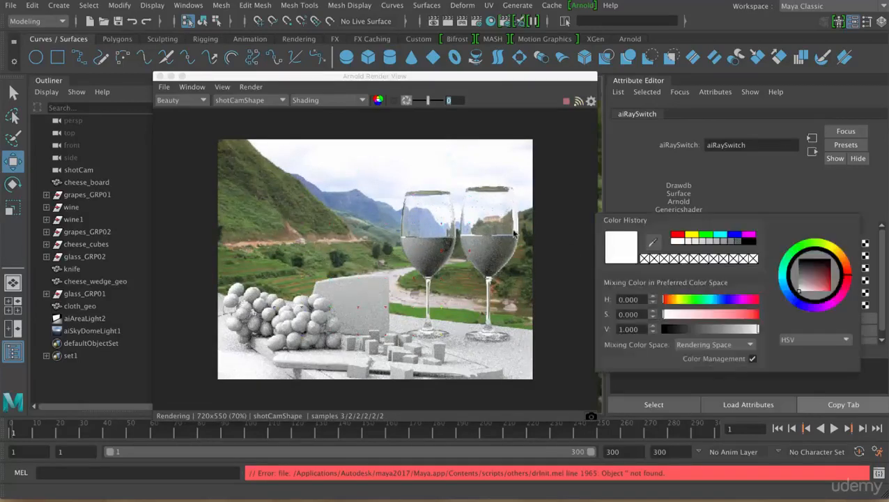
# Try a red reflection color on the background's RaySwitch shader
pyautogui.click(677, 235)
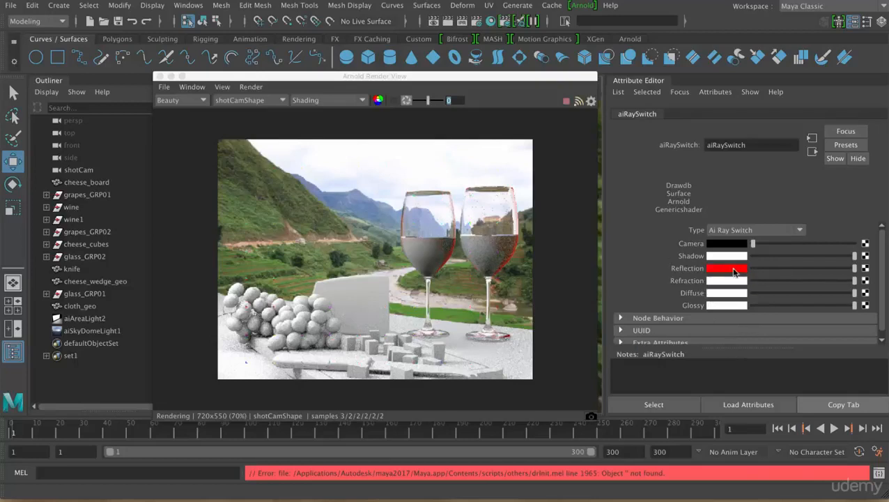
pyautogui.press('super+z')
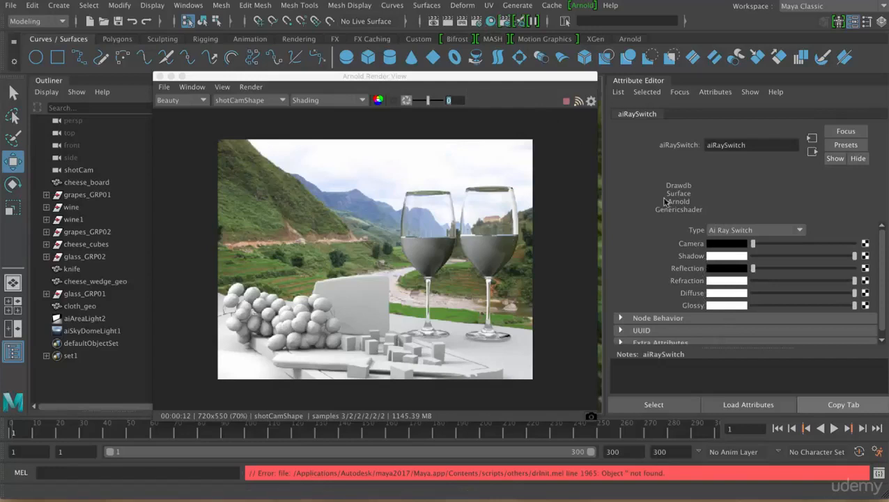
# Delete the RaySwitch shader from the environment background in the render settings
pyautogui.click(476, 21)
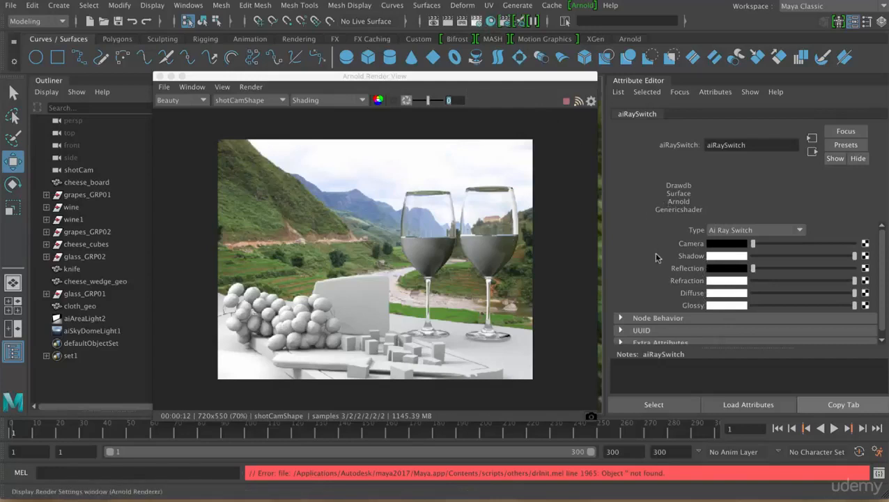
pyautogui.rightClick(633, 174)
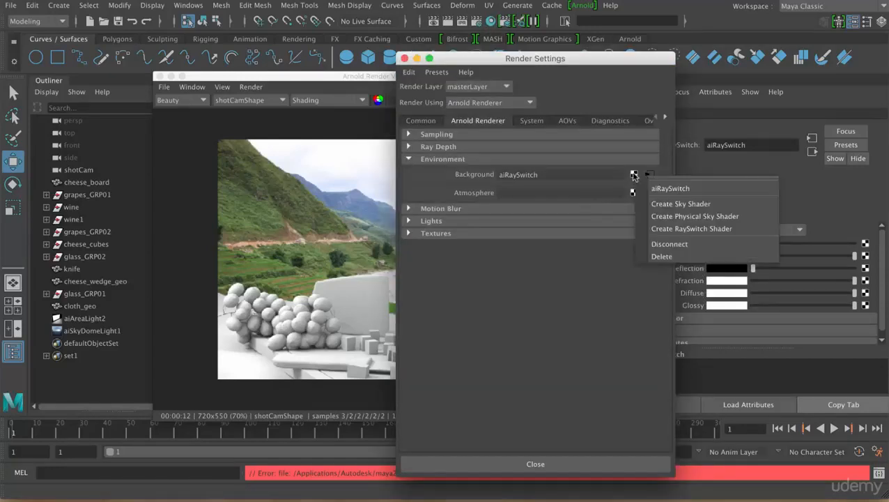
pyautogui.click(680, 256)
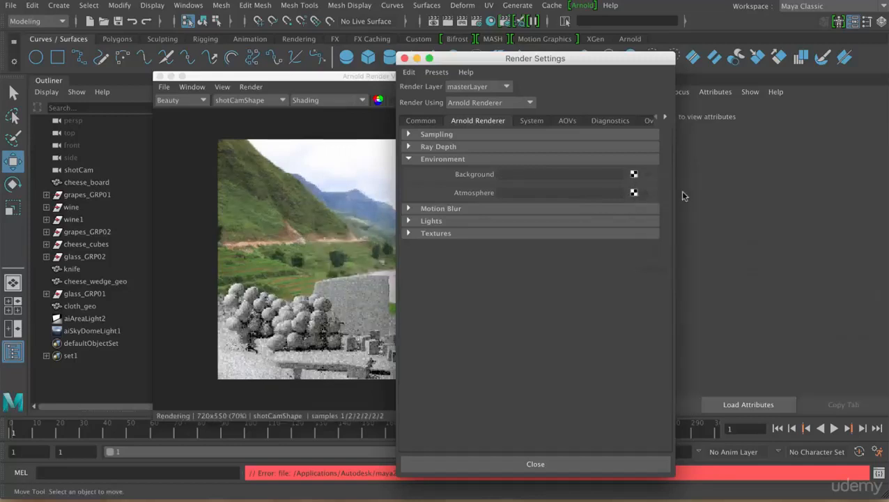
# Assign a Physical Sky shader to the environment background, with its elevation at about 53.6 and azimuth at about 161.5
pyautogui.click(633, 174)
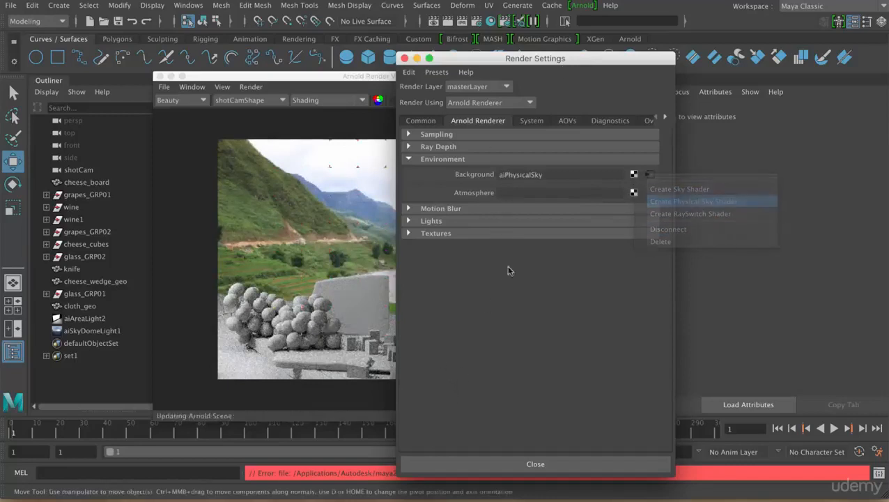
pyautogui.moveTo(544, 59); pyautogui.dragTo(424, 404)
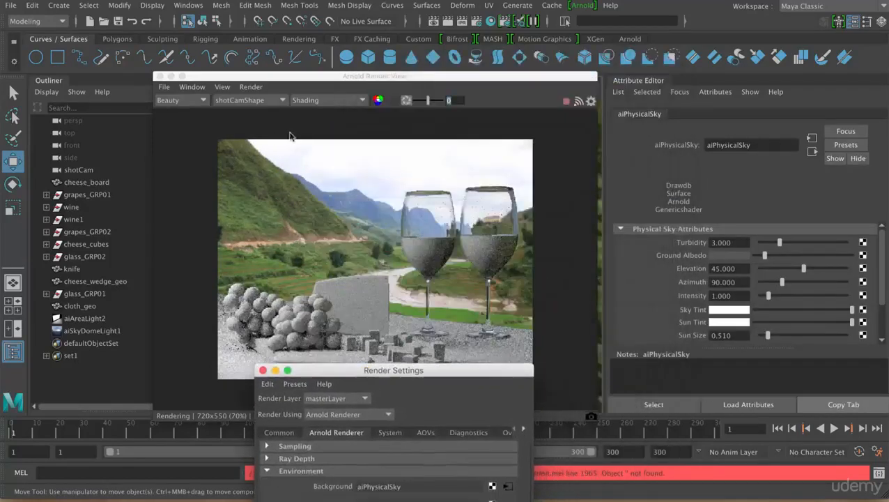
pyautogui.click(780, 269)
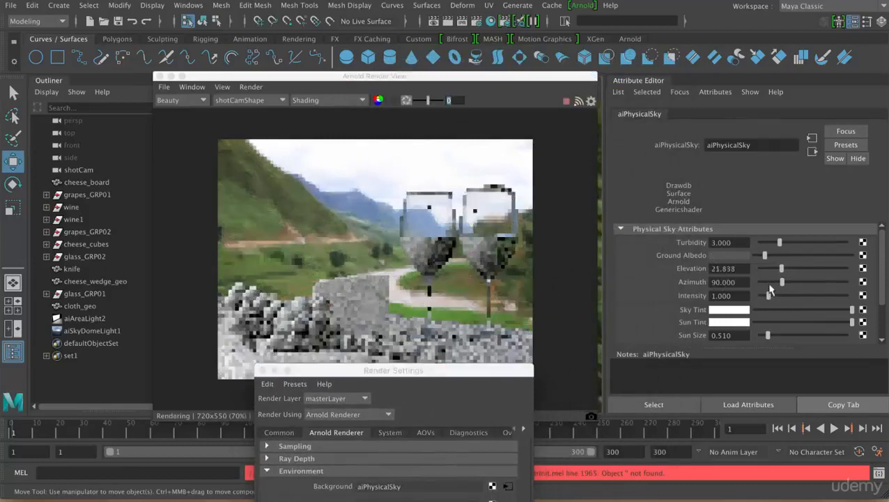
pyautogui.click(812, 268)
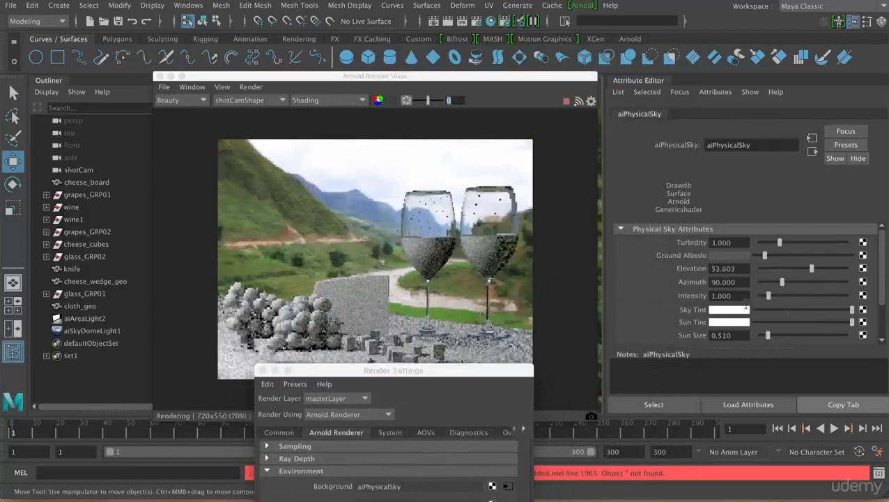
pyautogui.keyDown('ctrl'); pyautogui.moveTo(748, 284); pyautogui.dragTo(766, 284); pyautogui.keyUp('ctrl')
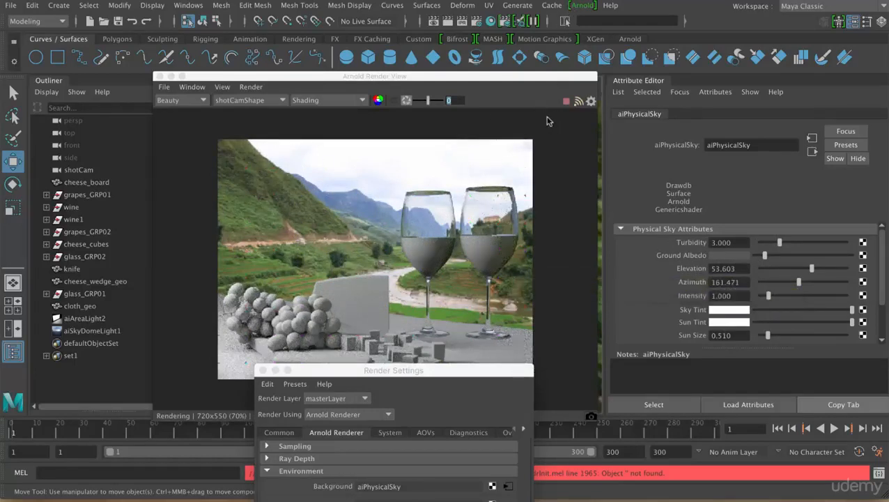
# Replace the environment background's Physical Sky shader with a Sky shader
pyautogui.moveTo(488, 370); pyautogui.dragTo(542, 5)
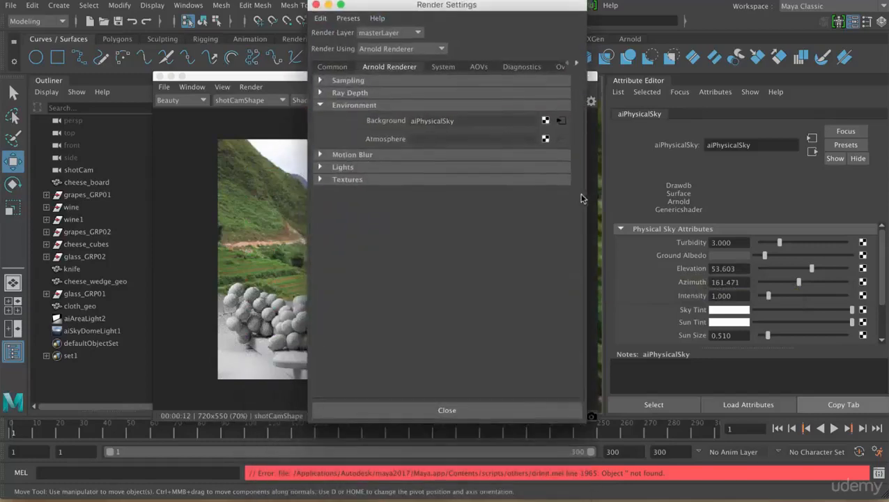
pyautogui.click(546, 120)
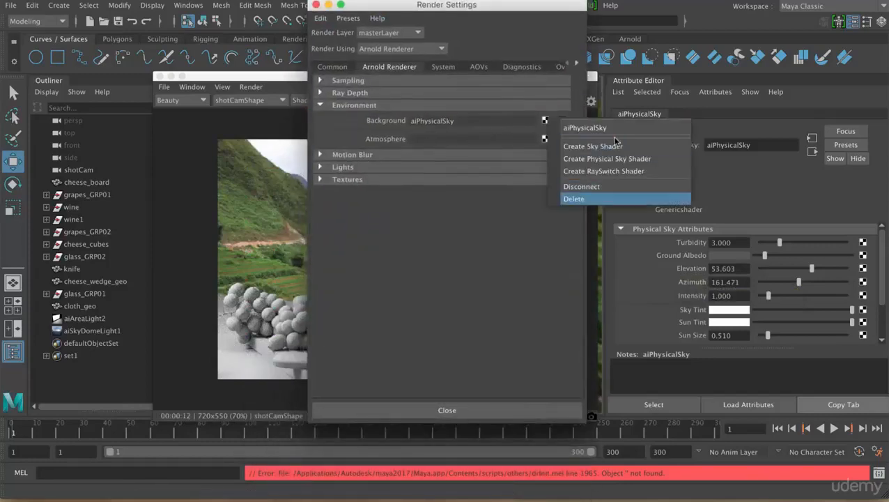
pyautogui.click(557, 198)
pyautogui.click(545, 120)
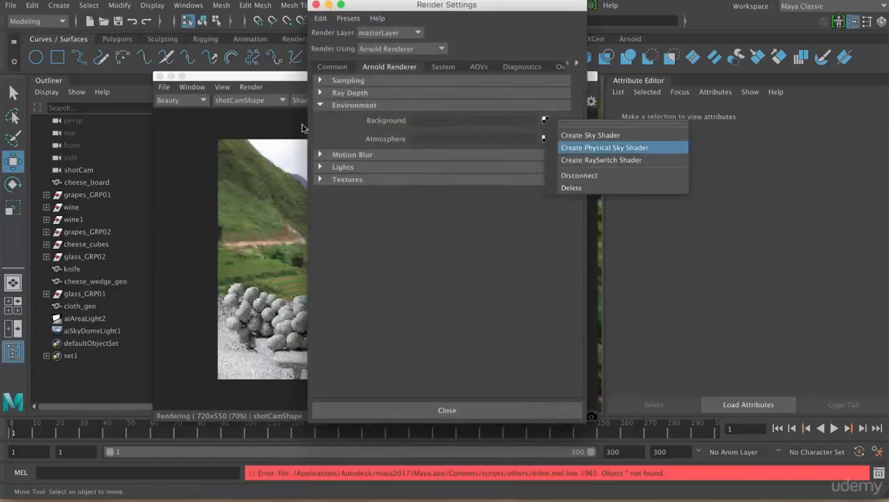
pyautogui.click(590, 136)
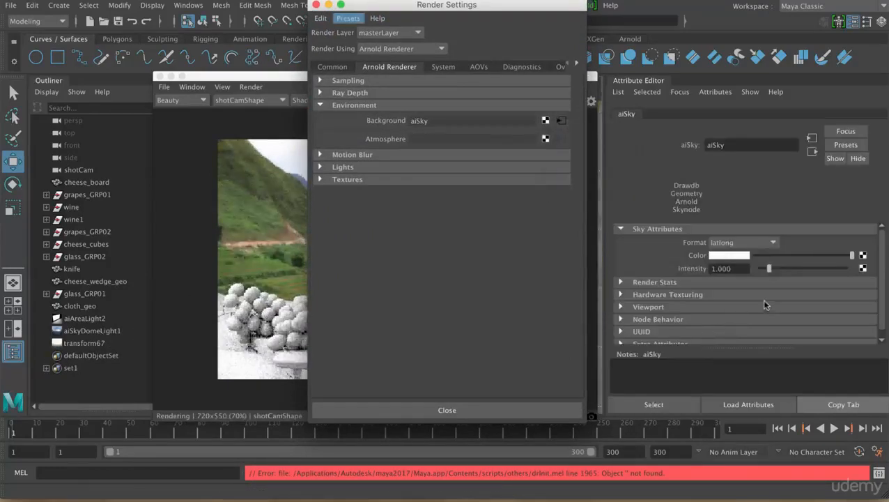
# Map a File texture to the Sky shader's color and load background_low.jpg as its image
pyautogui.press('super+m')
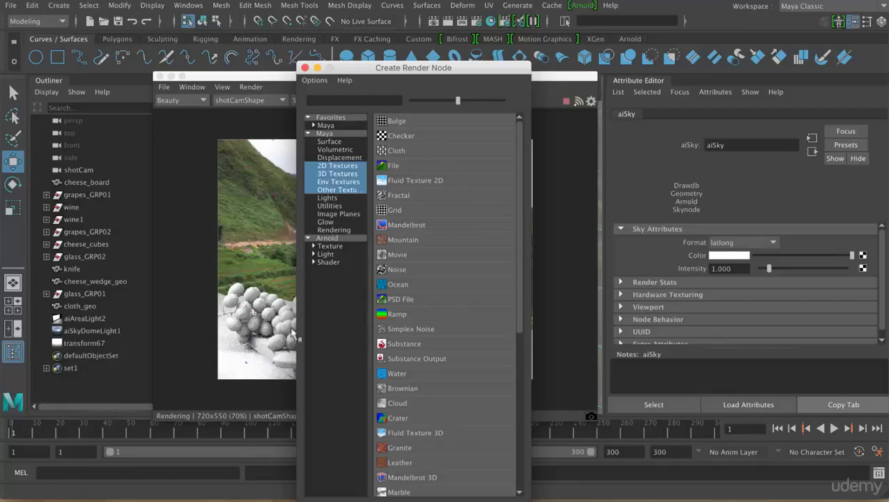
pyautogui.moveTo(418, 68); pyautogui.dragTo(583, 50)
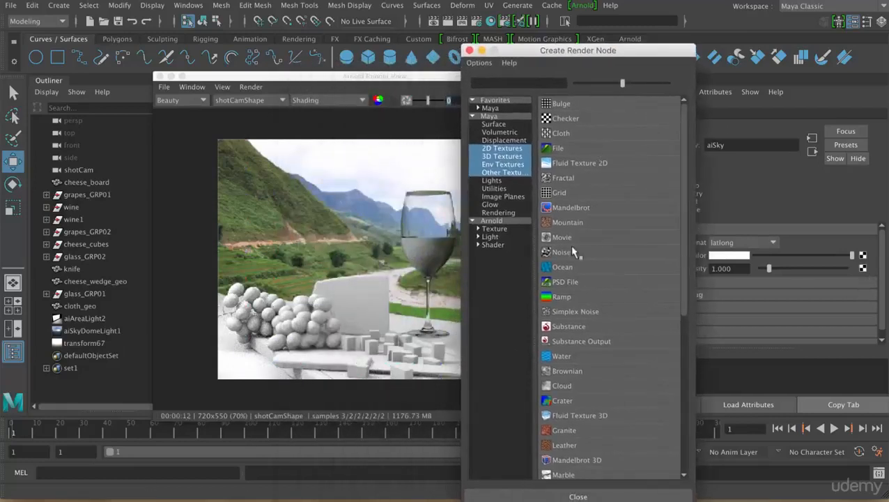
pyautogui.click(557, 147)
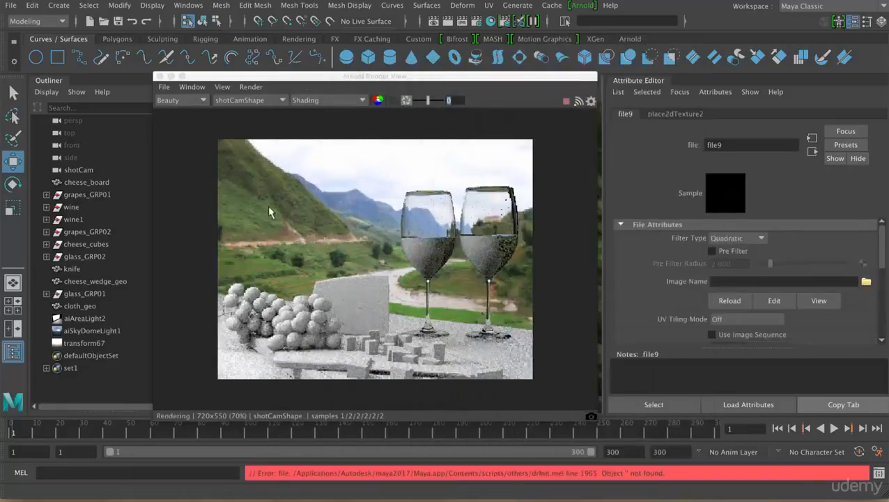
pyautogui.click(866, 281)
pyautogui.click(265, 165)
pyautogui.click(707, 435)
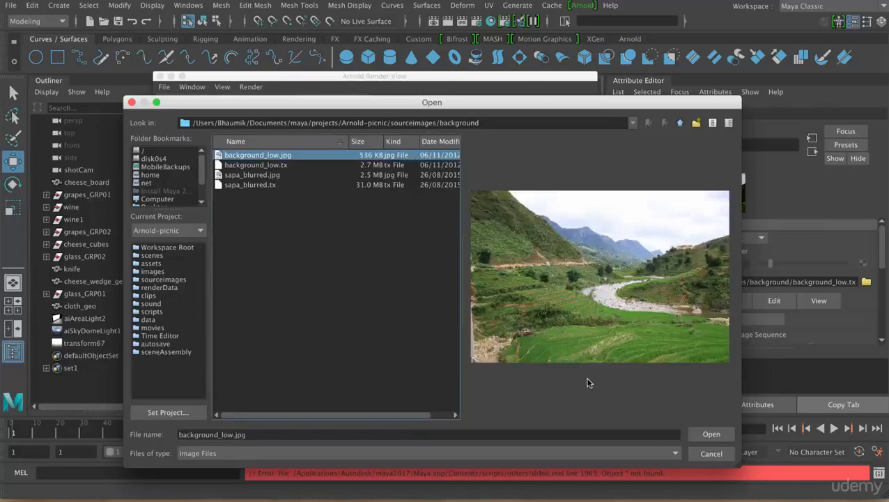
pyautogui.press('Return')
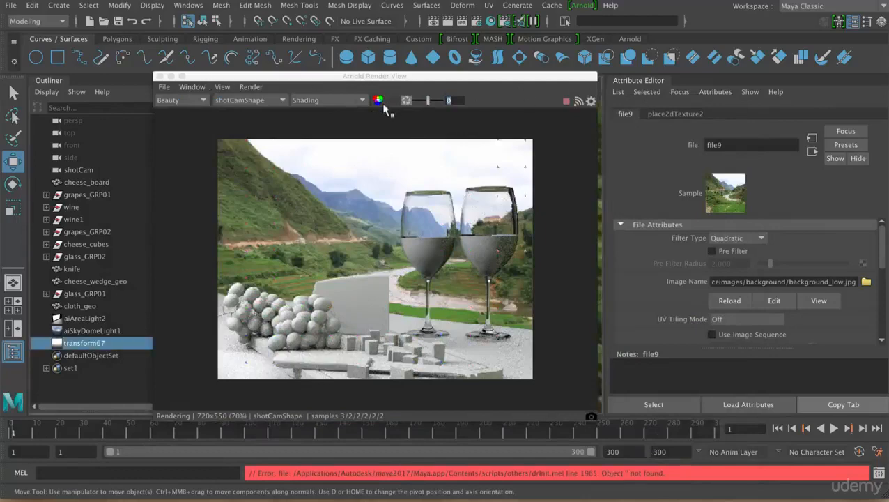
# Isolate the sky sphere in the perspective view and examine how the landscape image wraps around it
pyautogui.moveTo(189, 77); pyautogui.dragTo(627, 90)
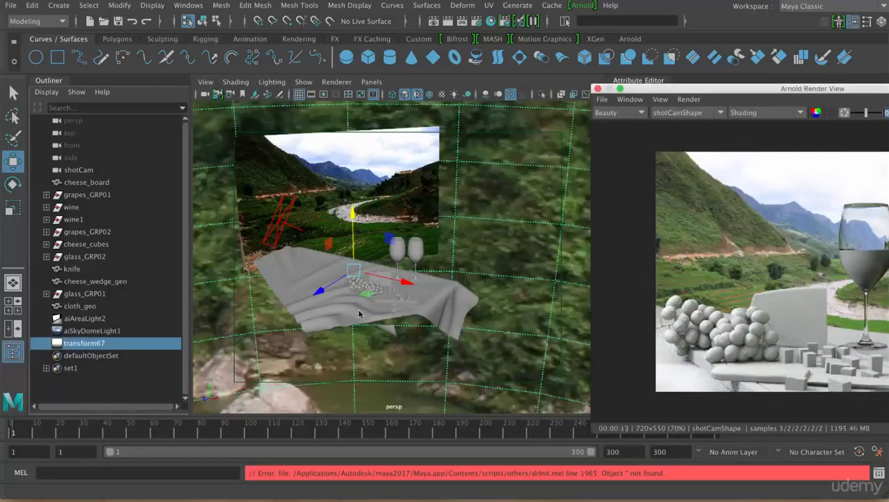
pyautogui.hotkey('ctrl', '1')
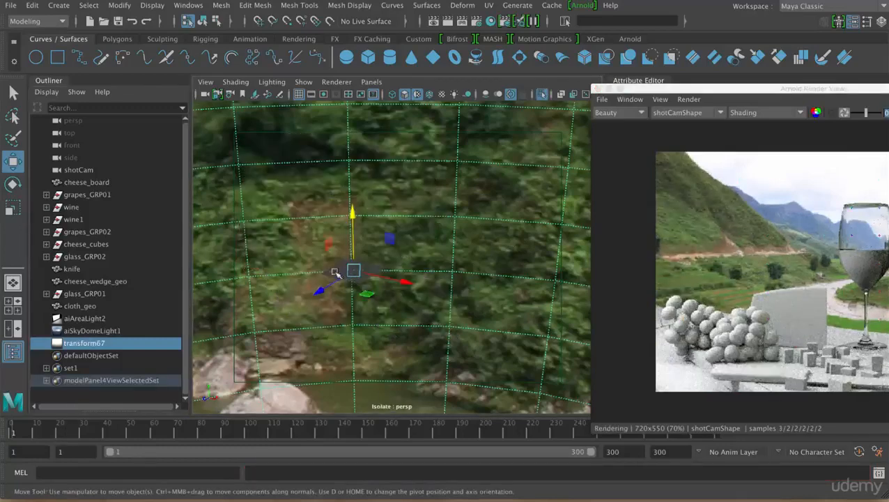
pyautogui.scroll(-5, 461, 276)
pyautogui.keyDown('alt'); pyautogui.moveTo(749, 93); pyautogui.dragTo(550, 85, button='right'); pyautogui.keyUp('alt')
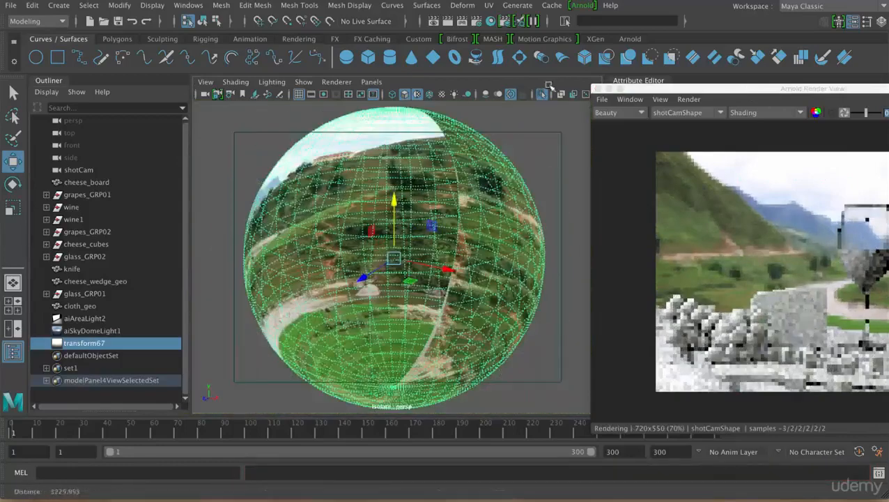
pyautogui.keyDown('alt'); pyautogui.moveTo(487, 167); pyautogui.dragTo(428, 298); pyautogui.keyUp('alt')
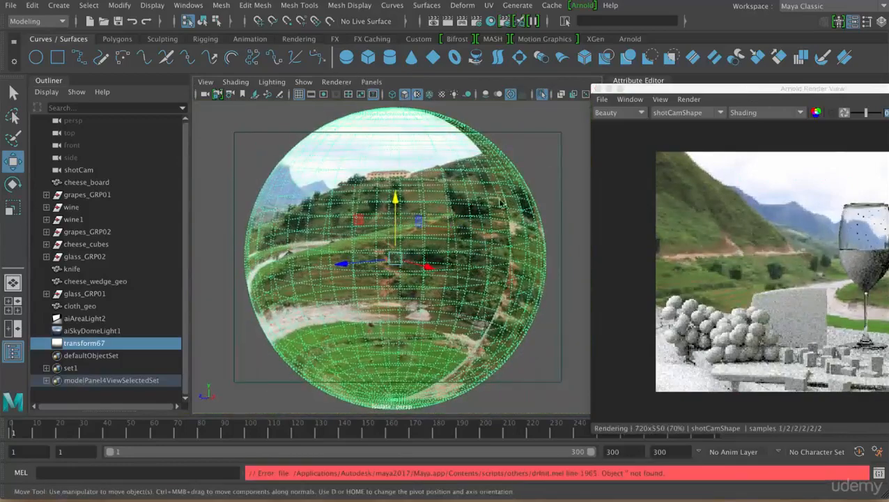
# Look through shotCam in the viewport and update the full scene in the Arnold Render View
pyautogui.moveTo(768, 88); pyautogui.dragTo(354, 240)
pyautogui.click(371, 81)
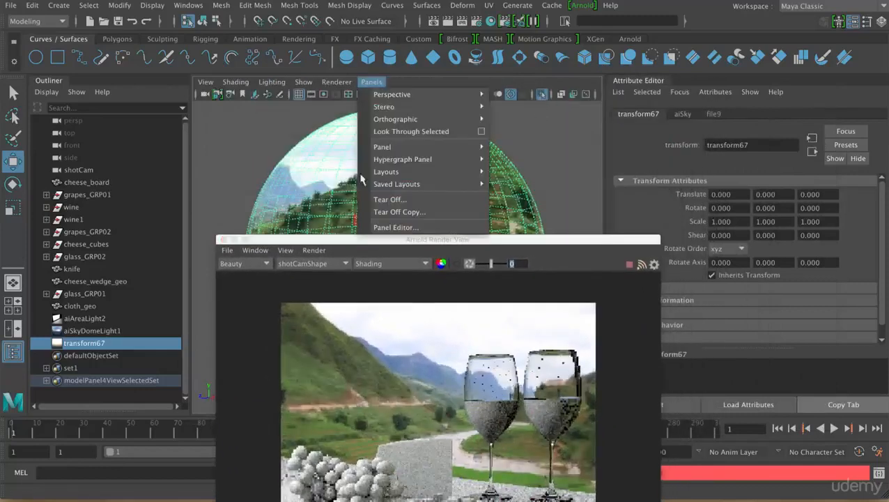
pyautogui.moveTo(418, 94)
pyautogui.click(519, 107)
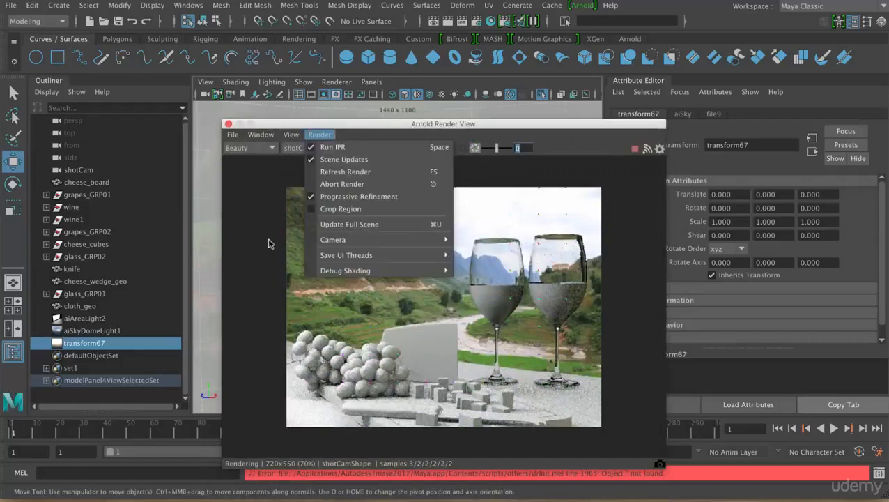
pyautogui.click(350, 225)
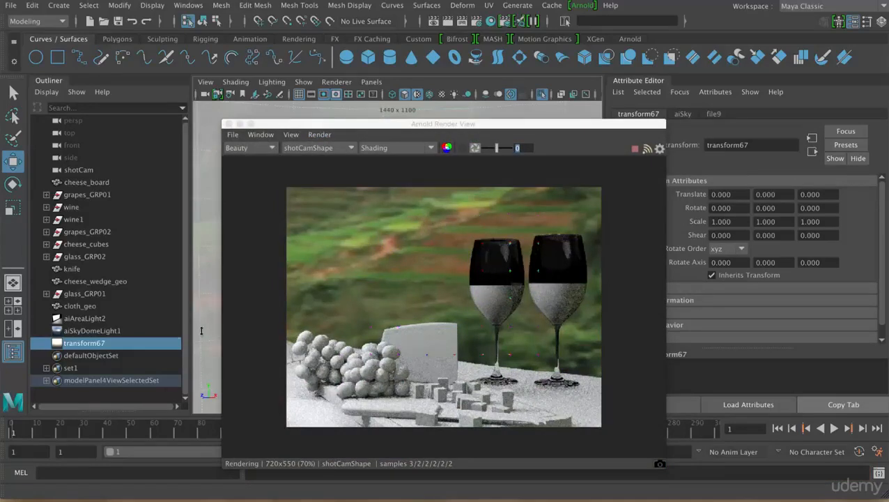
# Examine the landscape background in the render, and show the Render Stats of the sky sphere's aiSky shader
pyautogui.moveTo(411, 124); pyautogui.dragTo(369, 301)
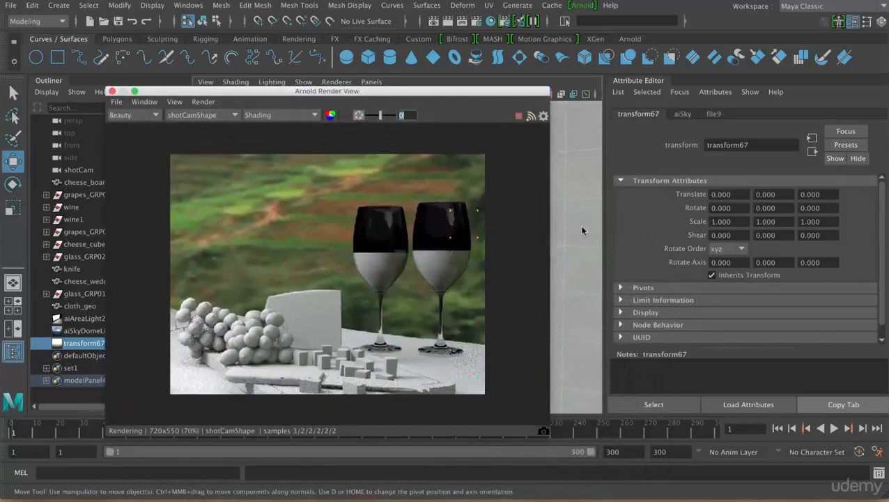
pyautogui.click(592, 253)
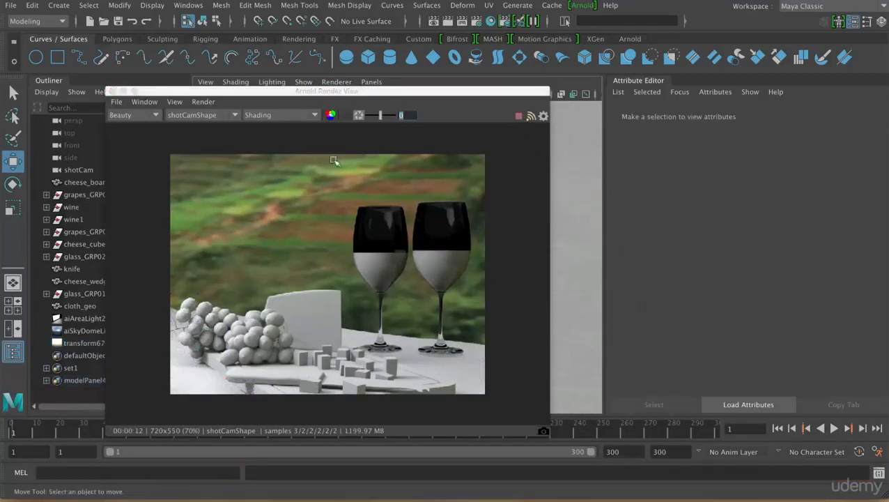
pyautogui.moveTo(302, 174); pyautogui.dragTo(309, 256)
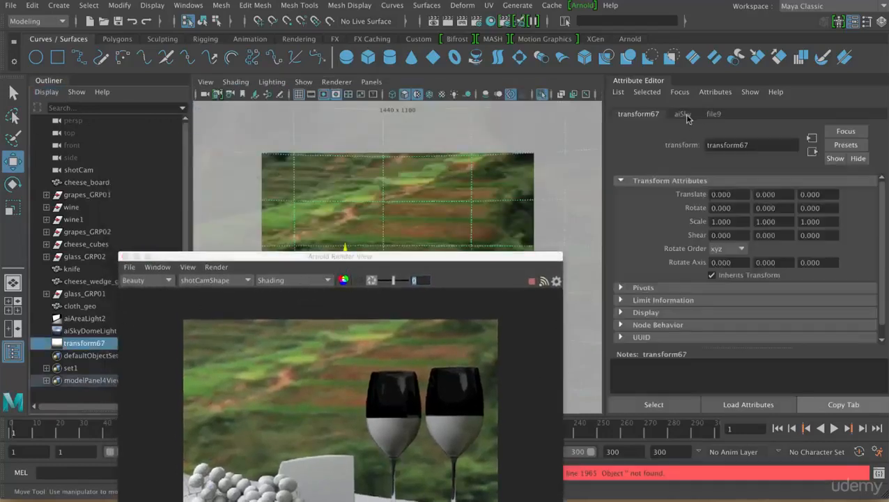
pyautogui.moveTo(390, 256); pyautogui.dragTo(403, 64)
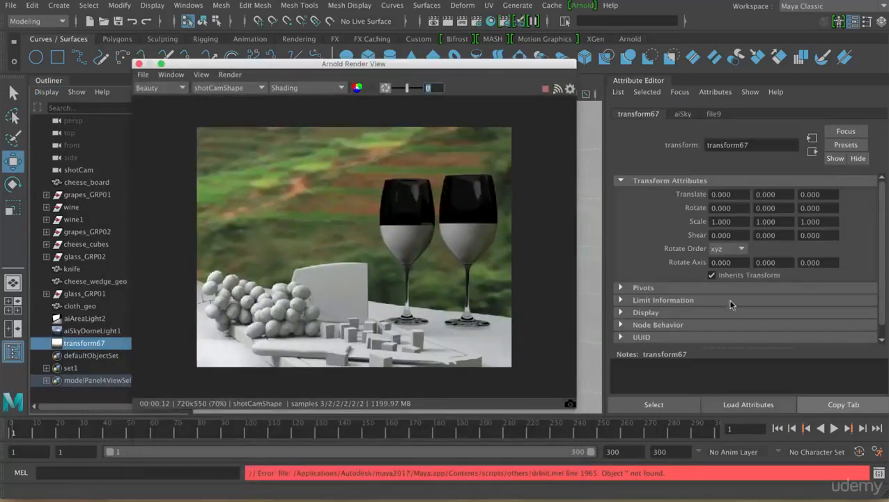
pyautogui.click(683, 115)
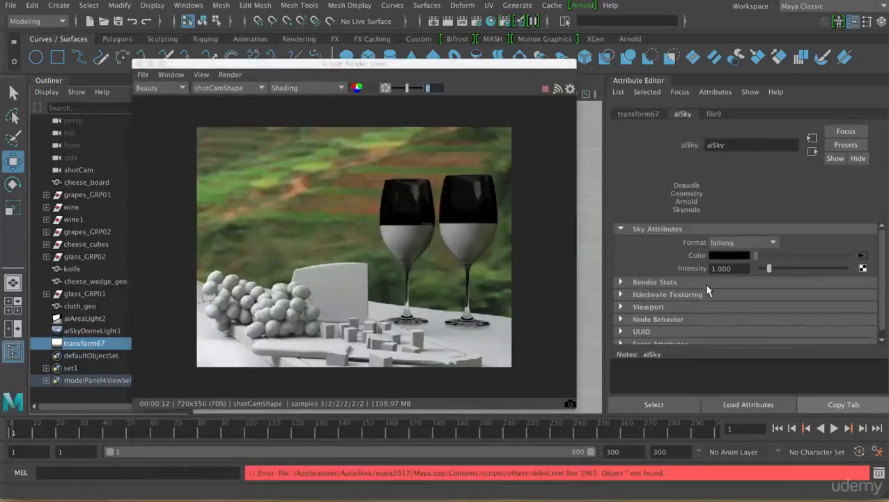
pyautogui.click(882, 283)
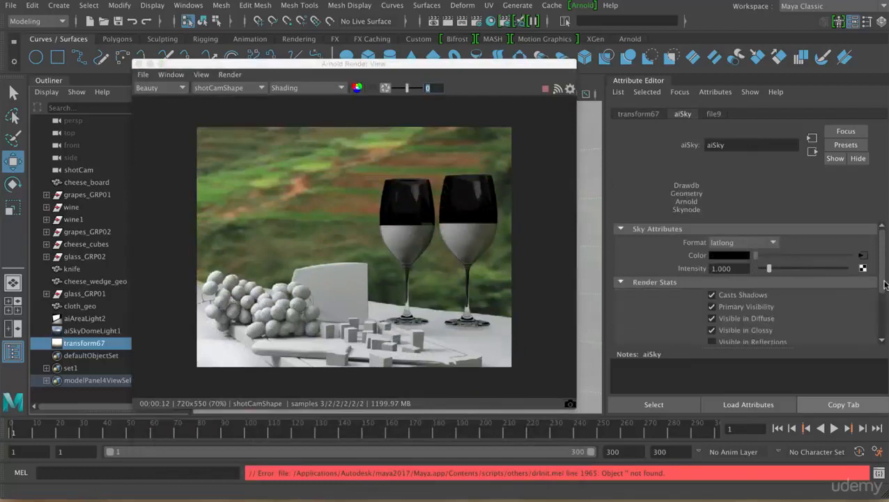
pyautogui.scroll(-2, 884, 285)
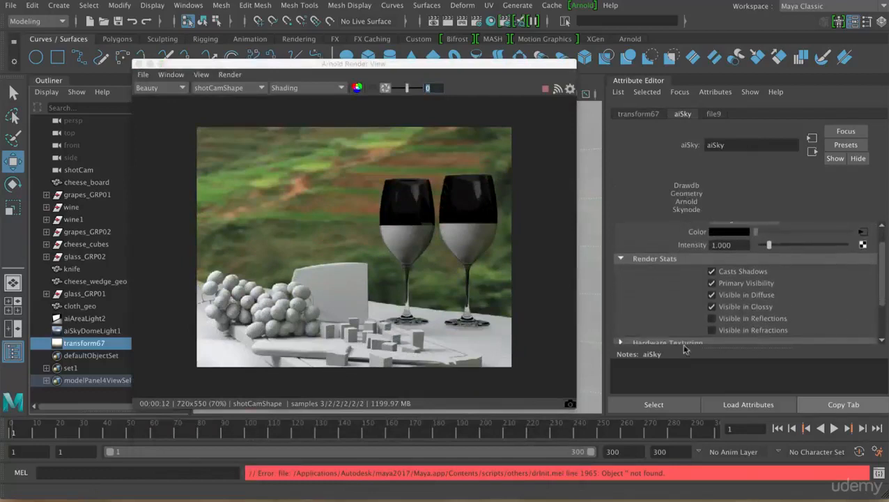
pyautogui.scroll(2, 839, 246)
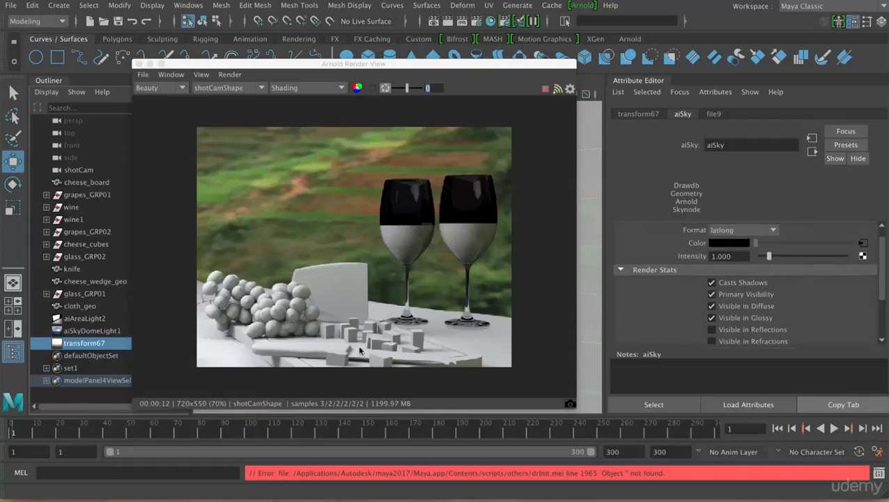
pyautogui.scroll(-1, 791, 329)
pyautogui.moveTo(880, 290); pyautogui.dragTo(884, 284)
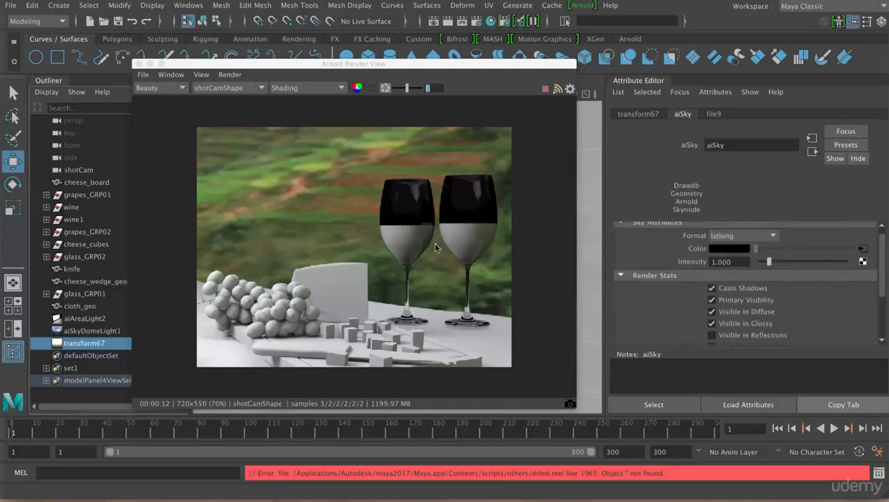
pyautogui.scroll(-1, 840, 322)
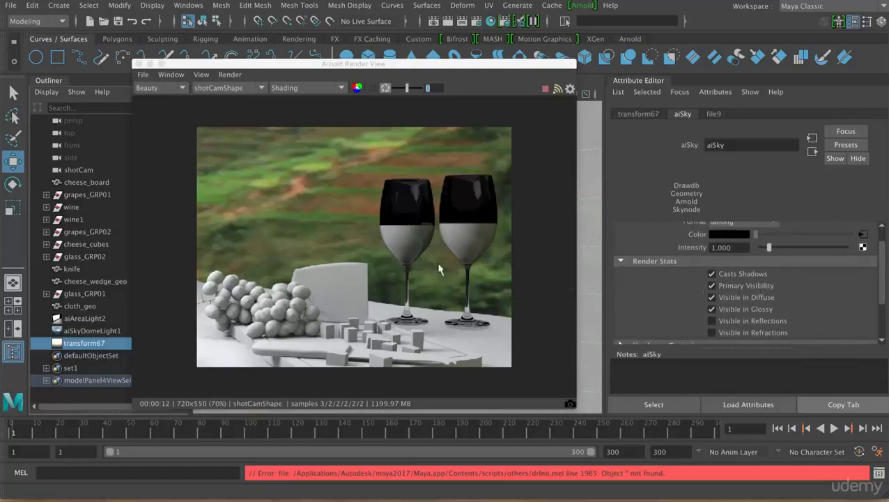
# In the aiSky render stats, disable Primary Visibility and Casts Shadows, keep Visible in Diffuse on, and enable Visible in Reflections and Visible in Refractions
pyautogui.click(712, 285)
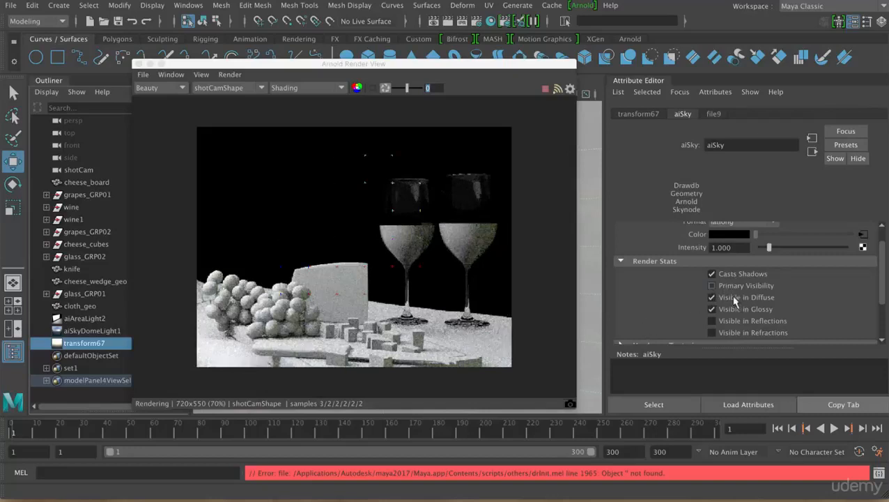
pyautogui.click(711, 273)
pyautogui.click(711, 297)
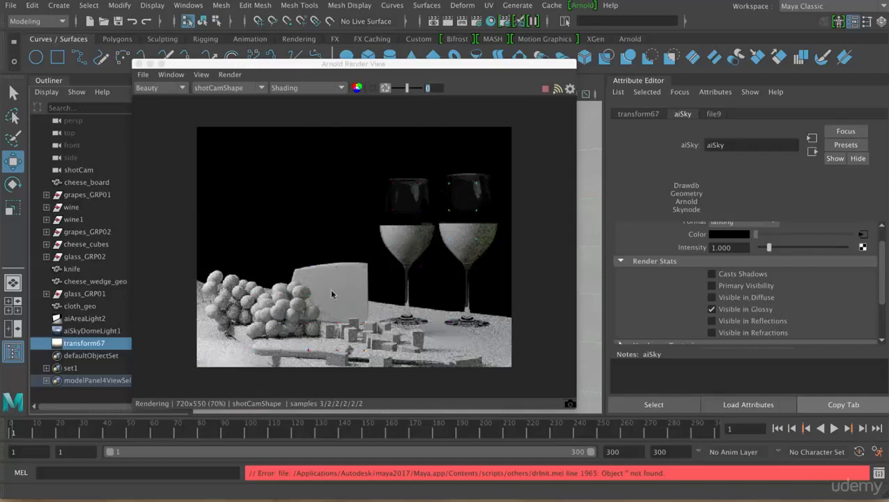
pyautogui.click(760, 297)
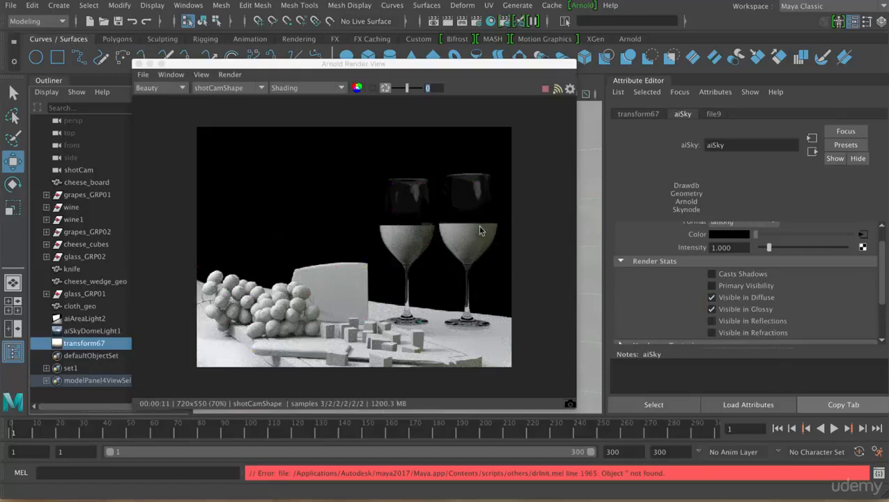
pyautogui.click(712, 320)
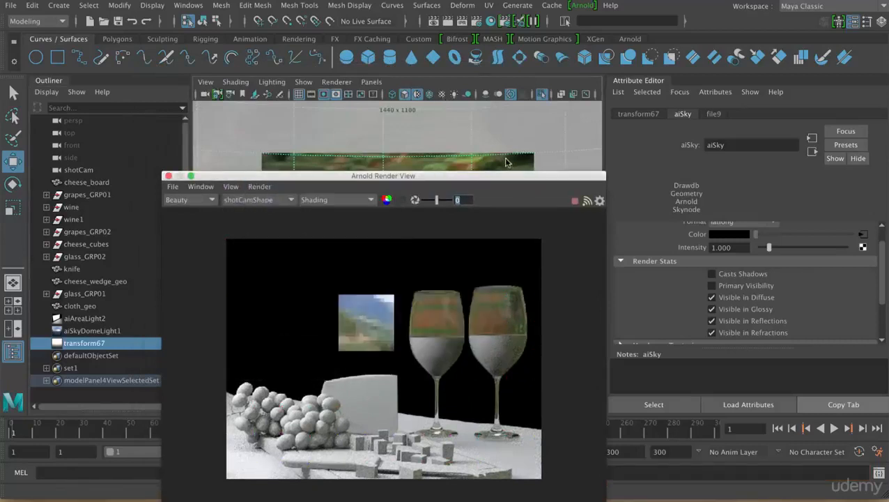
# Look through shotCam and turn off the viewport isolation to show the full picnic scene beside the render
pyautogui.moveTo(515, 176); pyautogui.dragTo(521, 94)
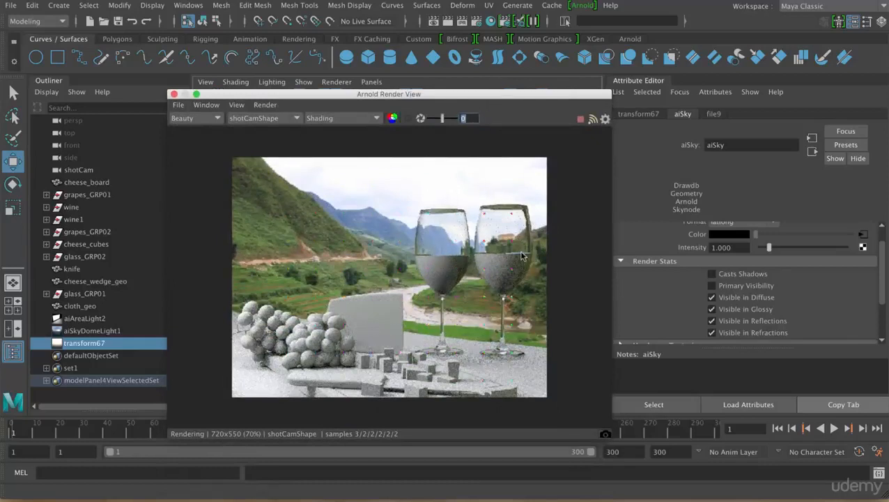
pyautogui.moveTo(474, 94); pyautogui.dragTo(483, 71)
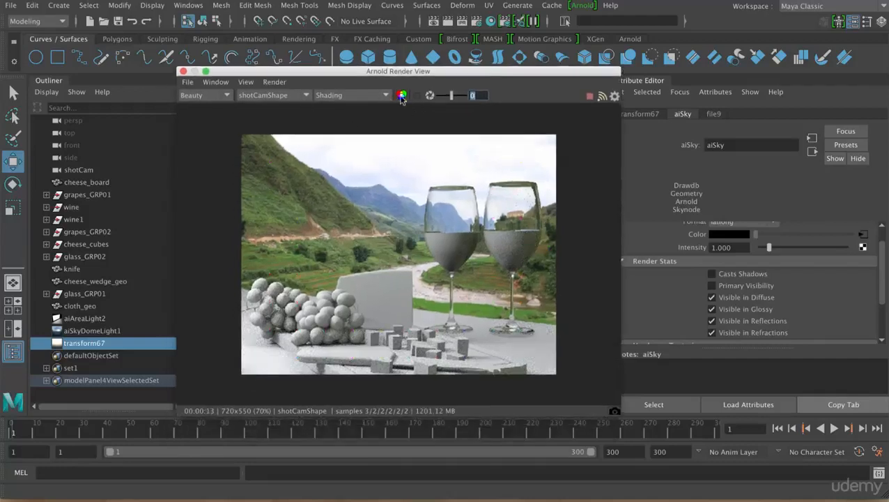
pyautogui.moveTo(376, 71); pyautogui.dragTo(149, 99)
pyautogui.moveTo(327, 98); pyautogui.dragTo(548, 260)
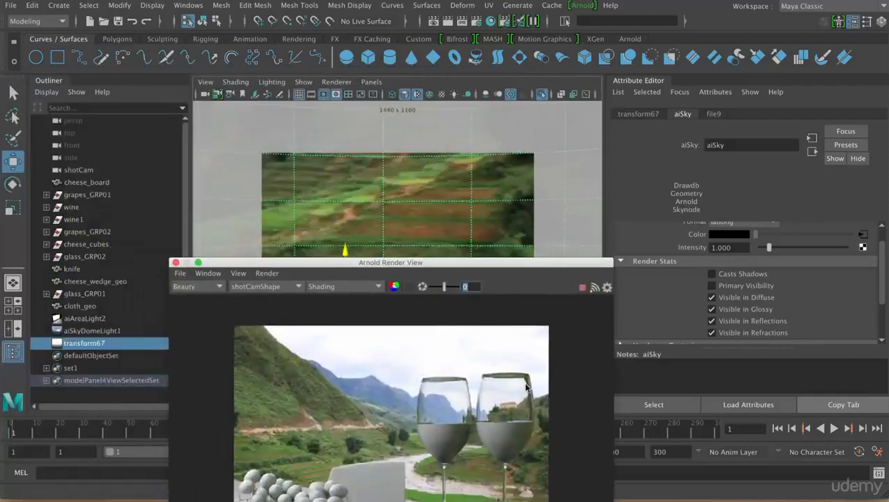
pyautogui.click(371, 82)
pyautogui.moveTo(446, 94)
pyautogui.click(518, 106)
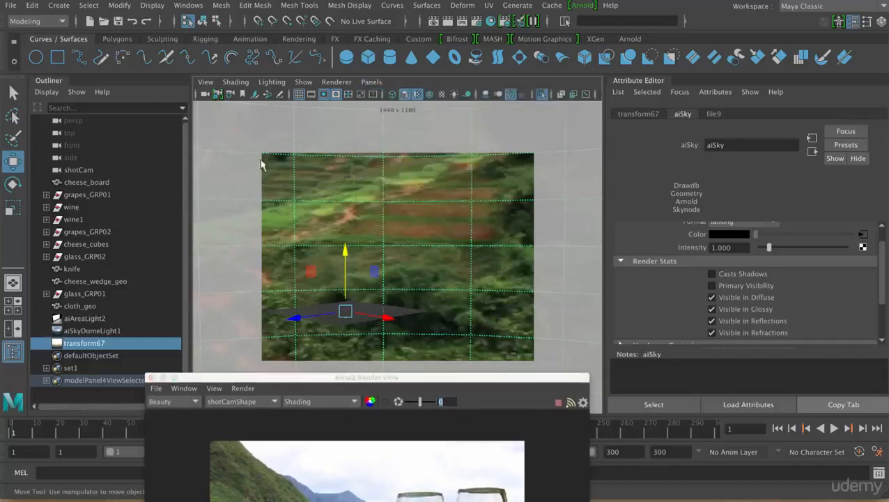
pyautogui.hotkey('ctrl', '1')
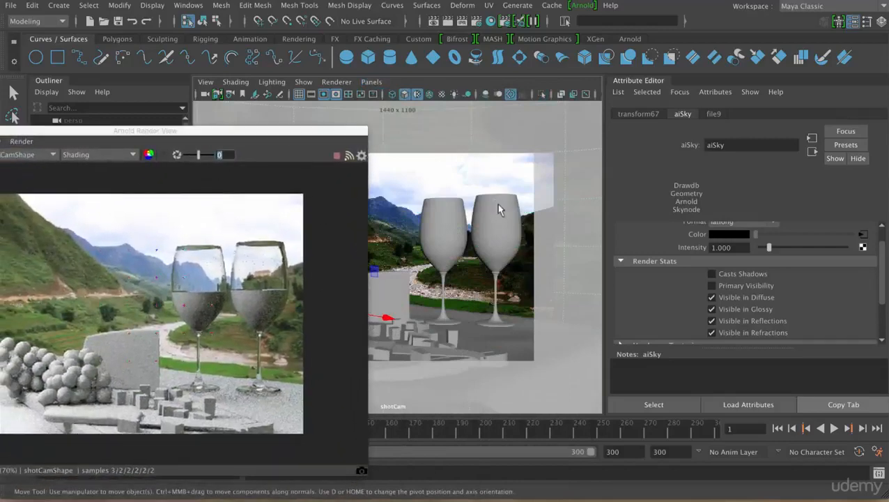
# Select the glass_GRP02 wine glass and lower it to a Translate Y of 10.452, undoing the extra downward nudge
pyautogui.click(499, 206)
pyautogui.click(498, 206)
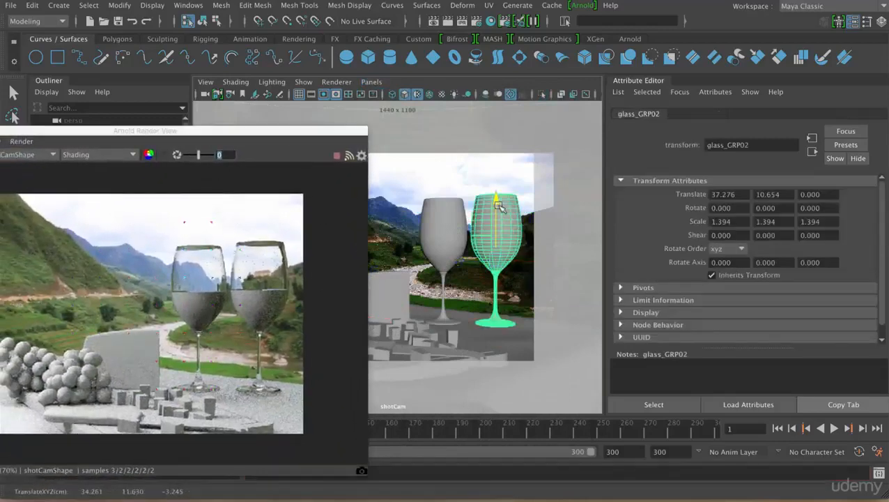
pyautogui.moveTo(499, 206); pyautogui.dragTo(493, 210)
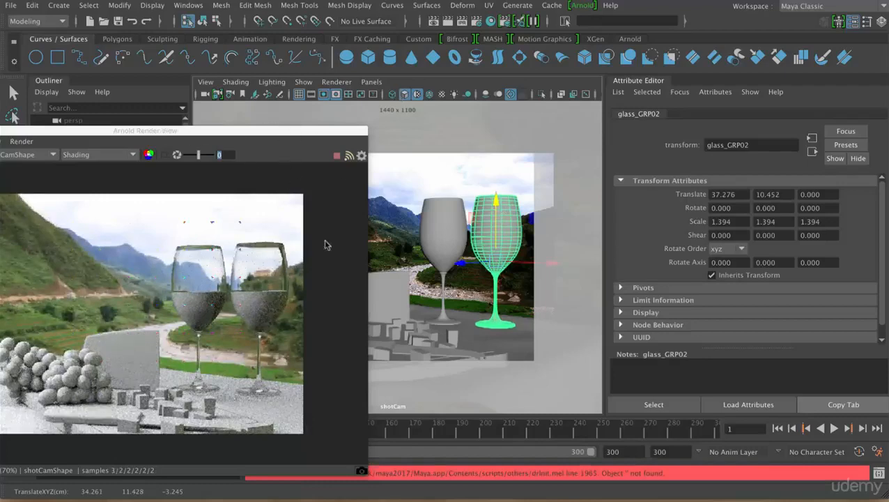
pyautogui.moveTo(271, 130); pyautogui.dragTo(378, 91)
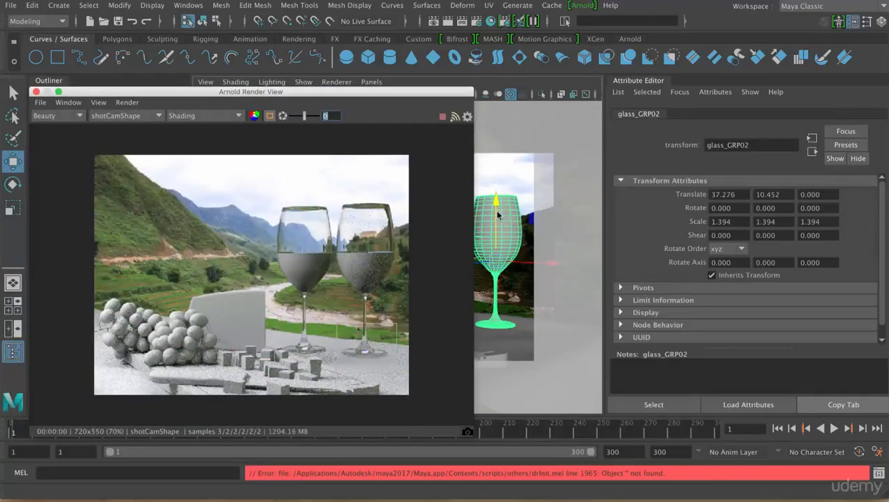
pyautogui.moveTo(497, 211); pyautogui.dragTo(497, 209)
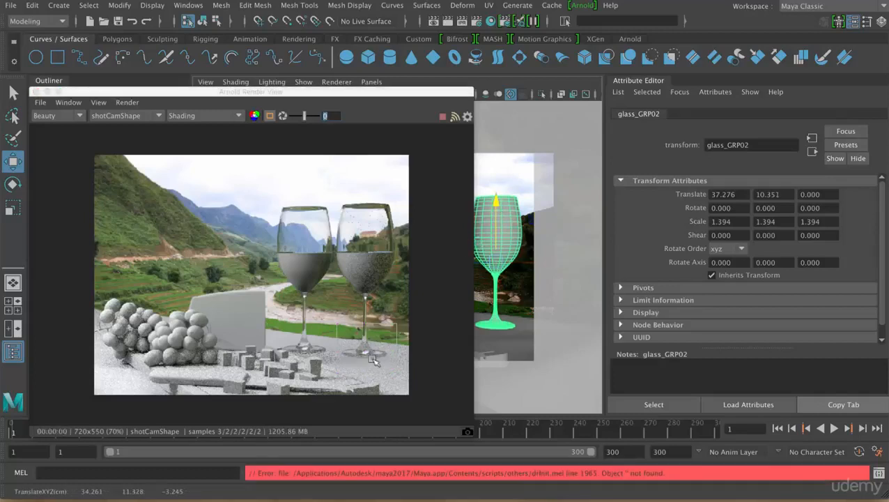
pyautogui.hotkey('ctrl', 'z')
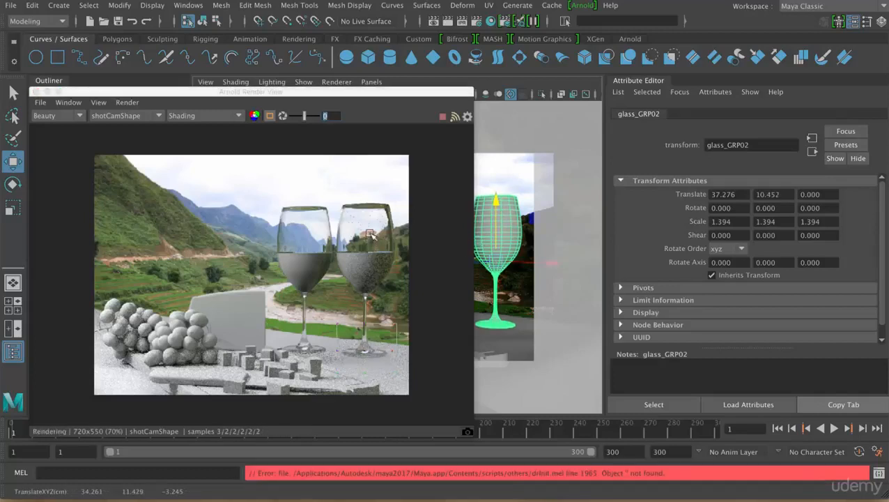